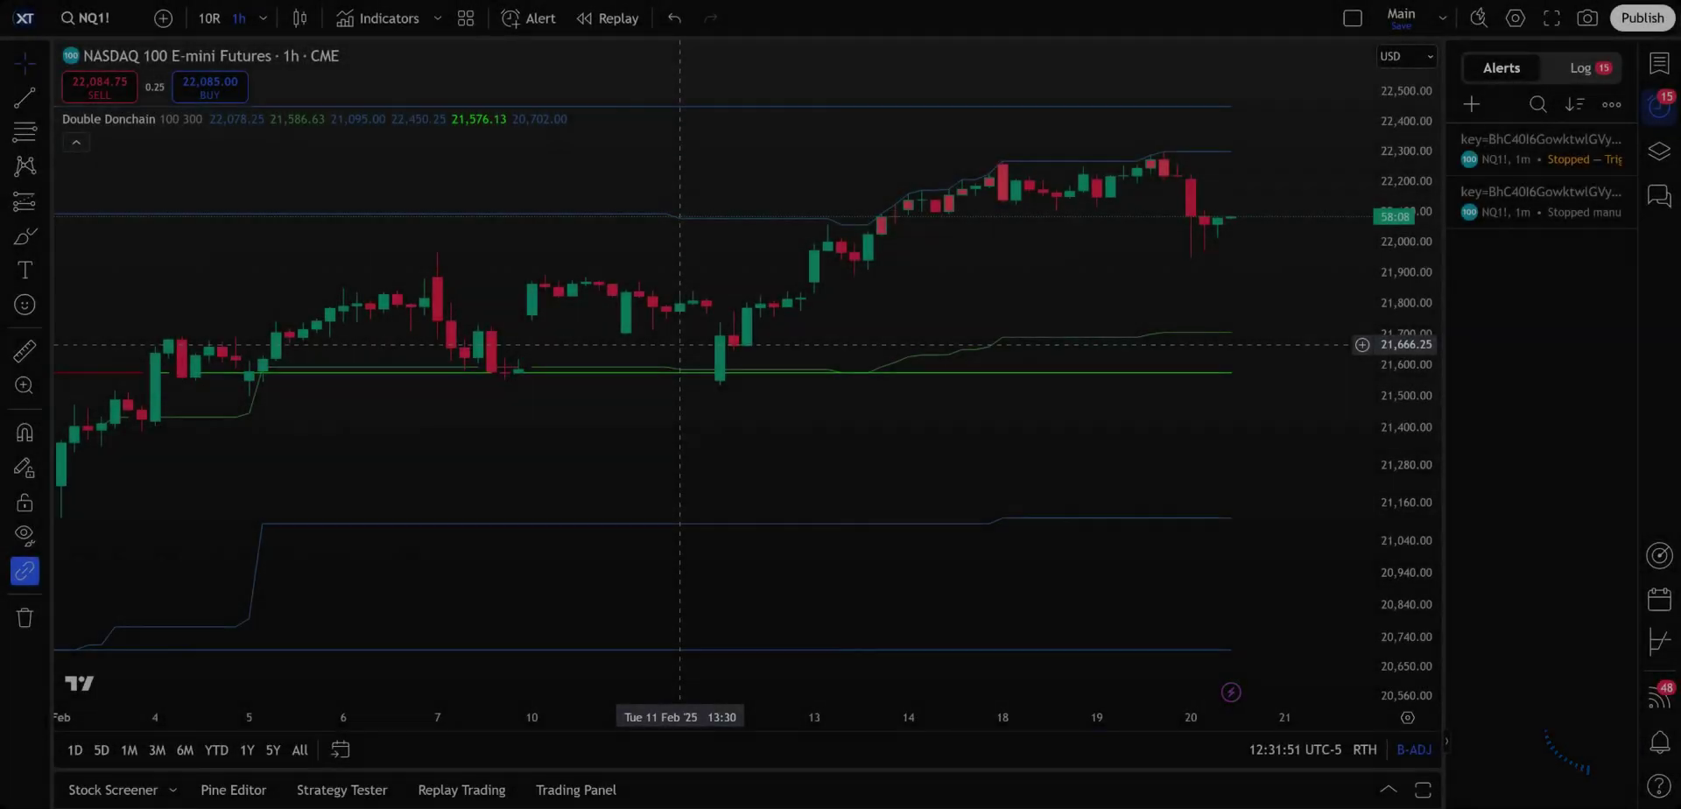
Choose the Double Donchain indicator's Sell Signal - Outer Channel from the alert condition lists
click(536, 25)
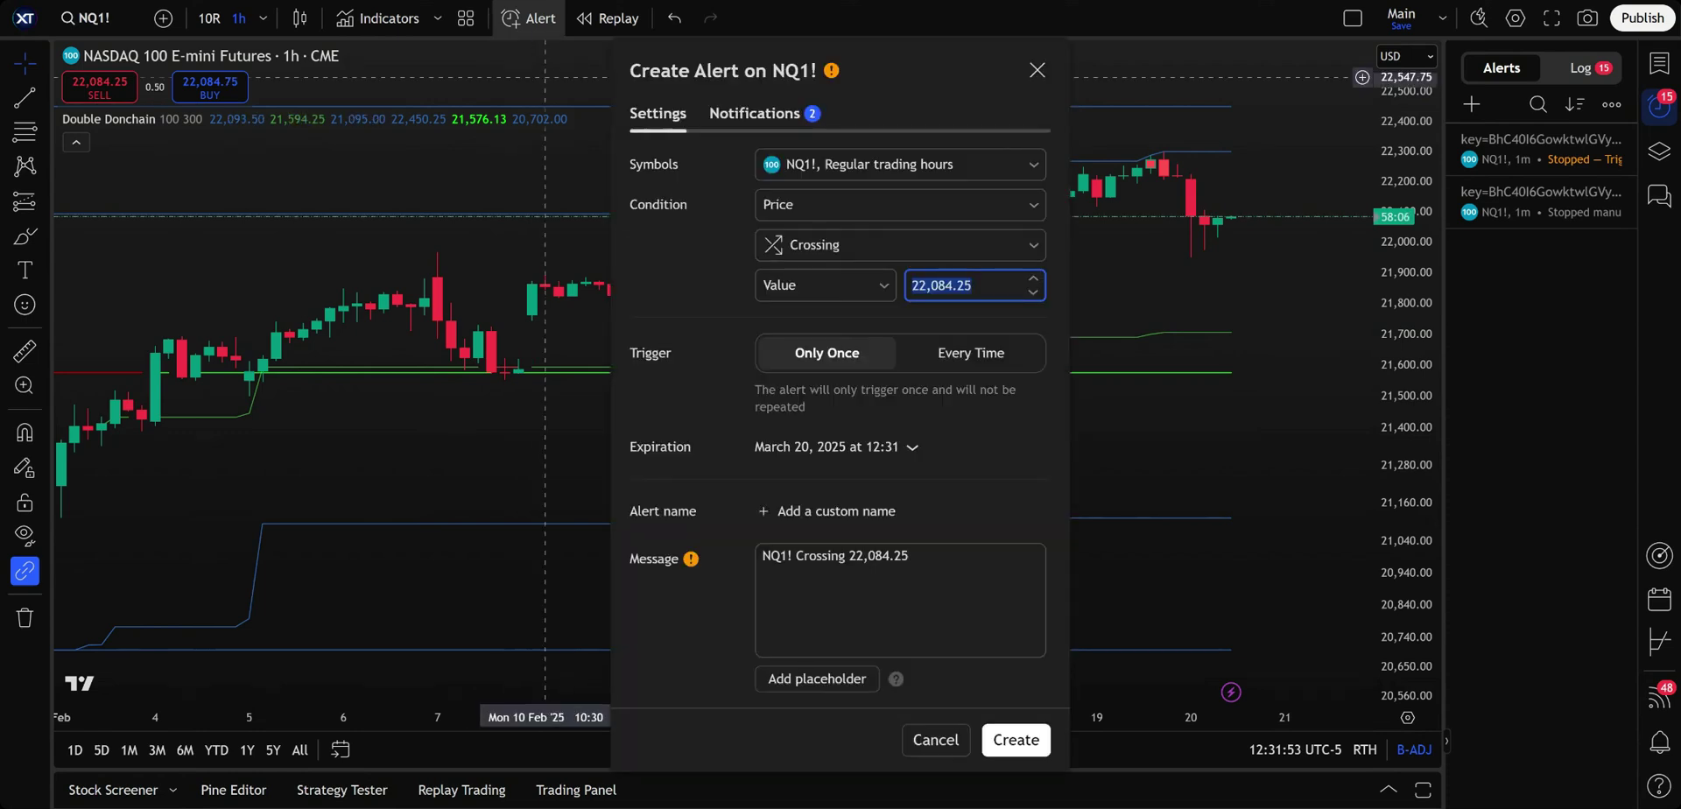
click(821, 204)
click(825, 273)
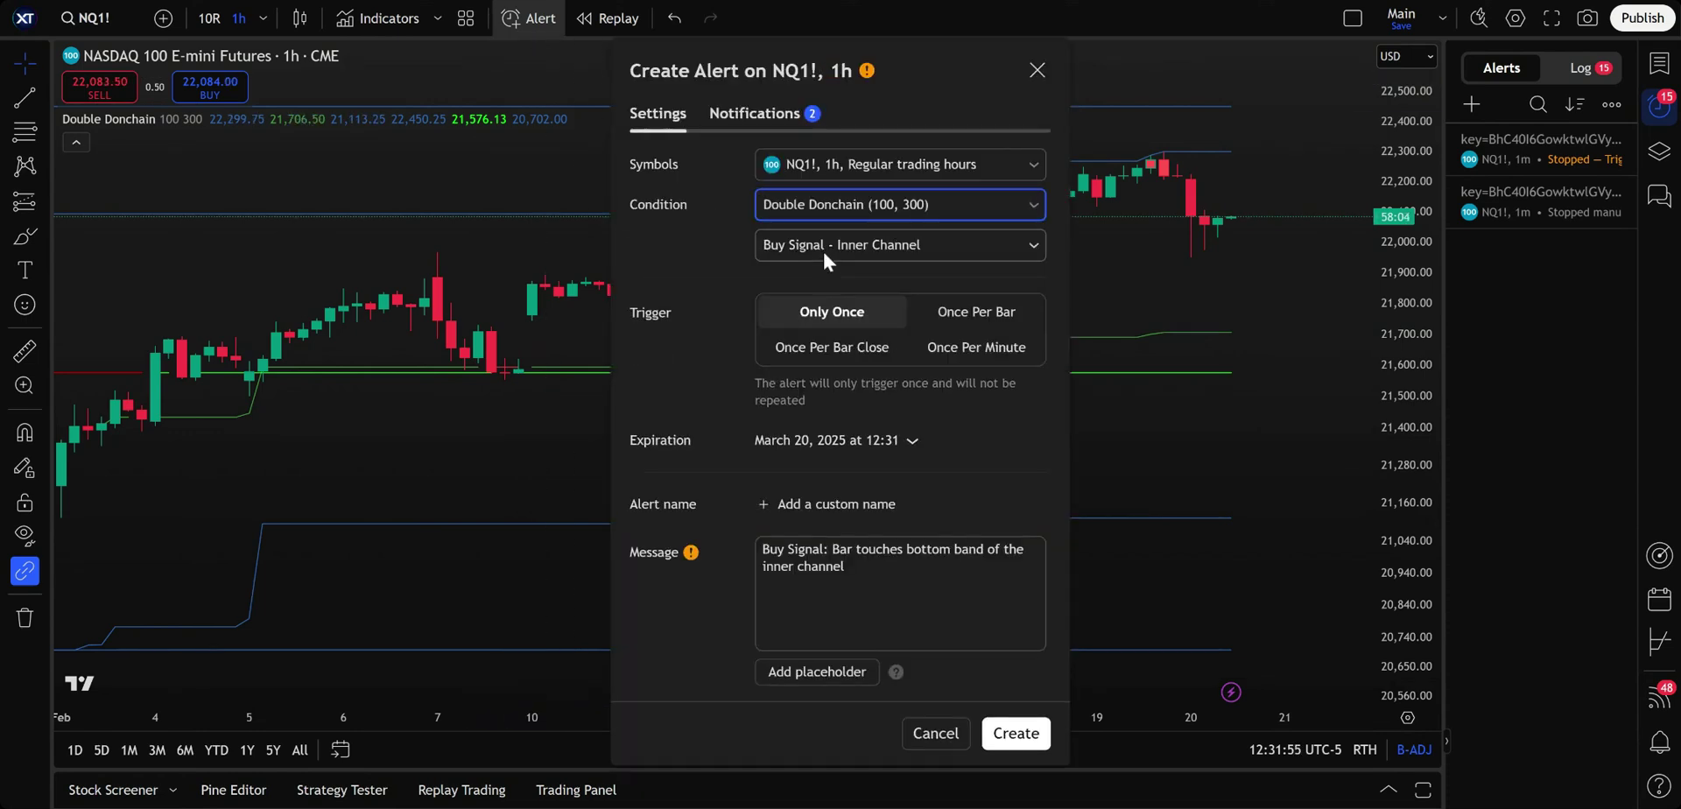
click(822, 245)
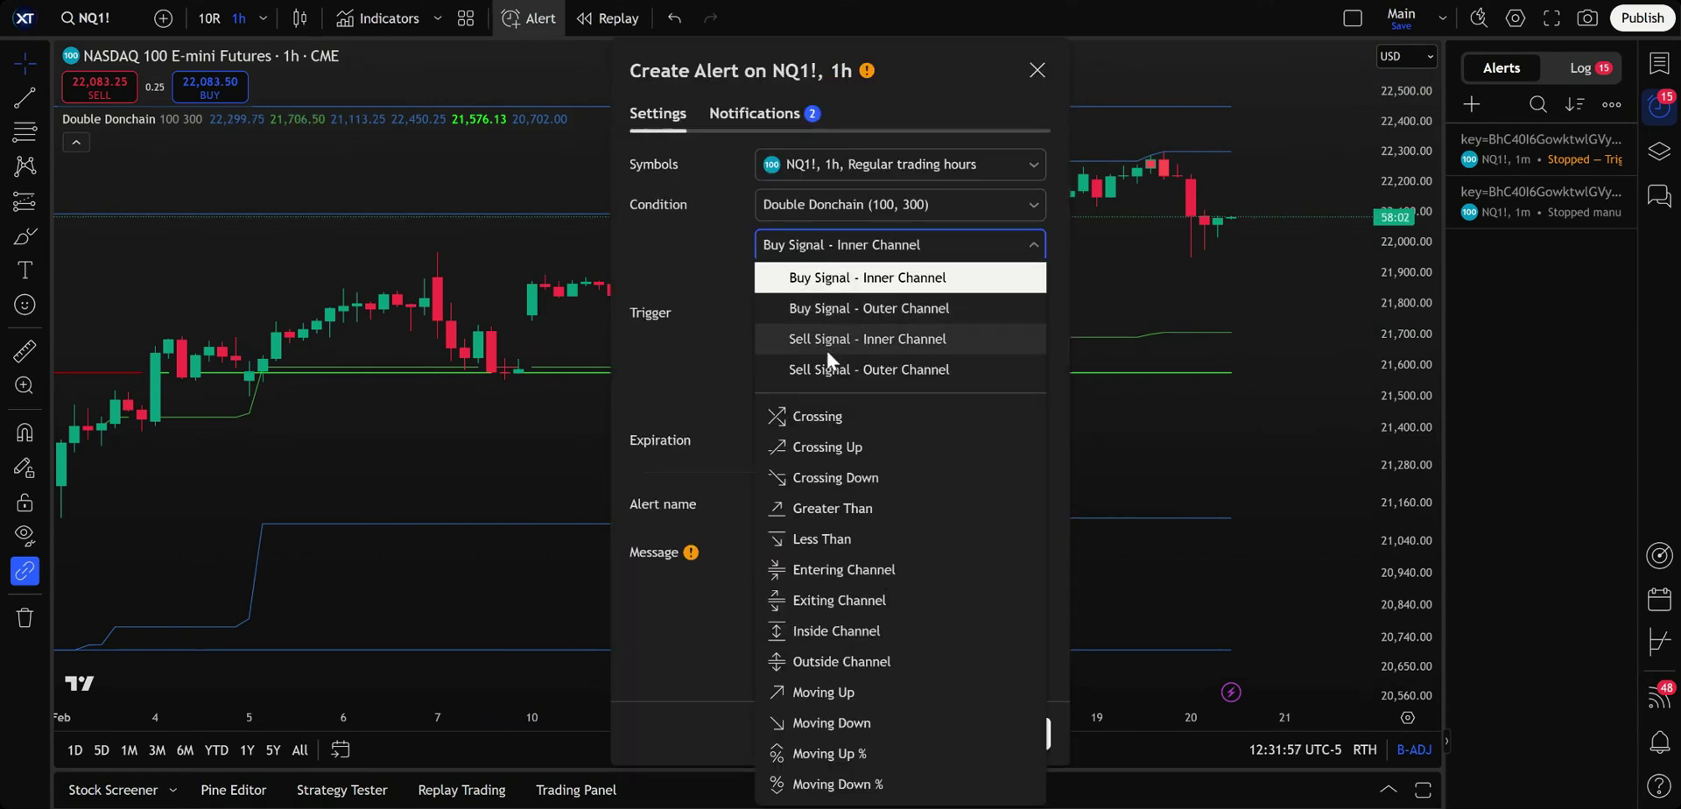
click(826, 380)
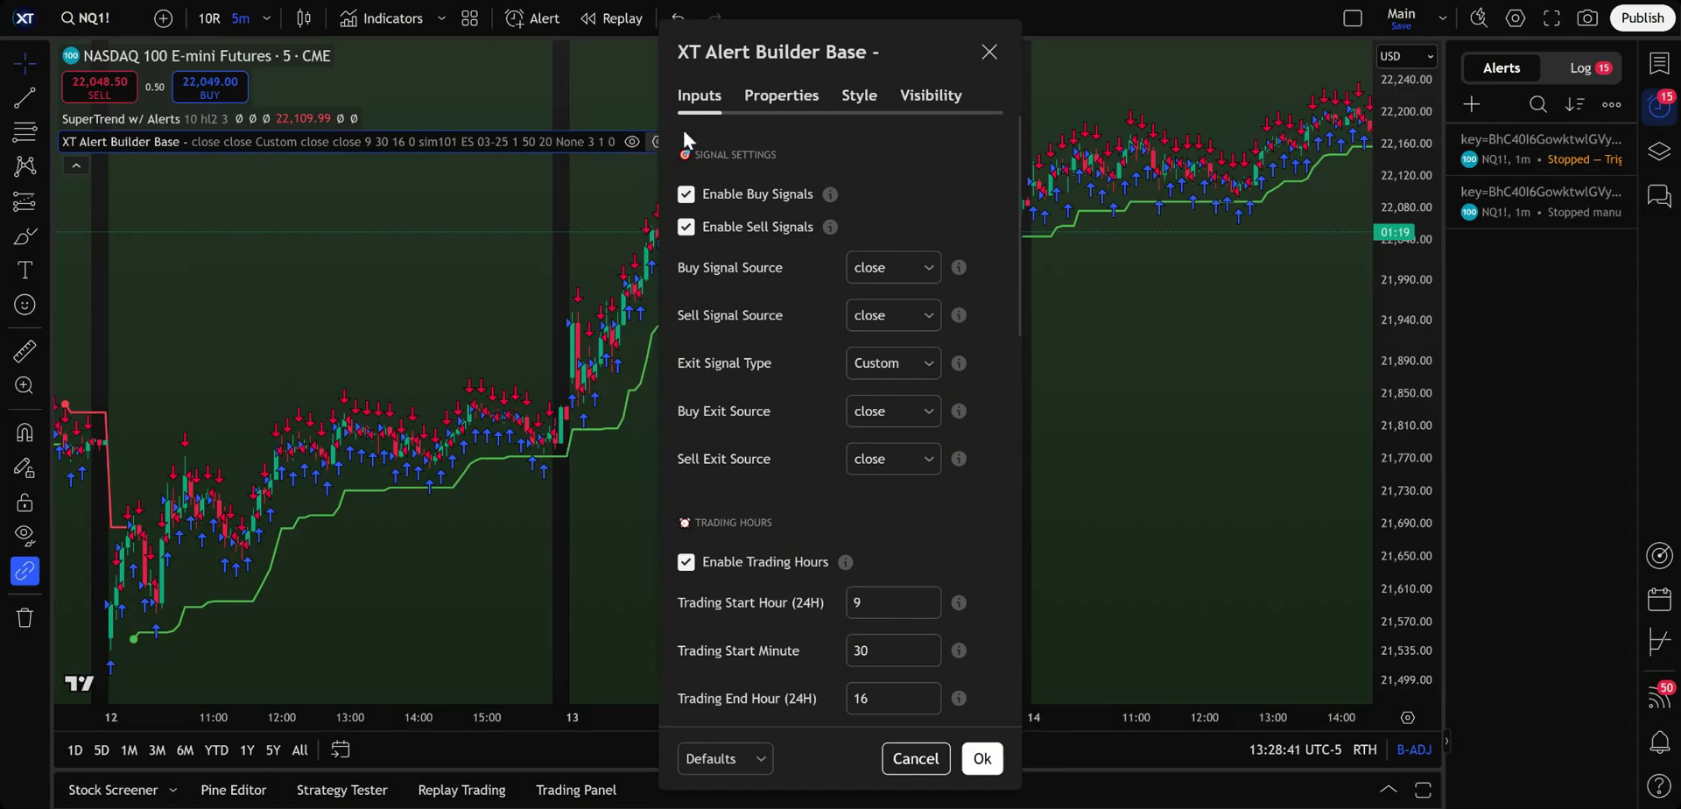
Set Buy Signal Source to SuperTrend w/ Alerts: Buy Signal and Sell Signal Source to SuperTrend w/ Alerts: Sell Signal
drag(823, 43, 1180, 26)
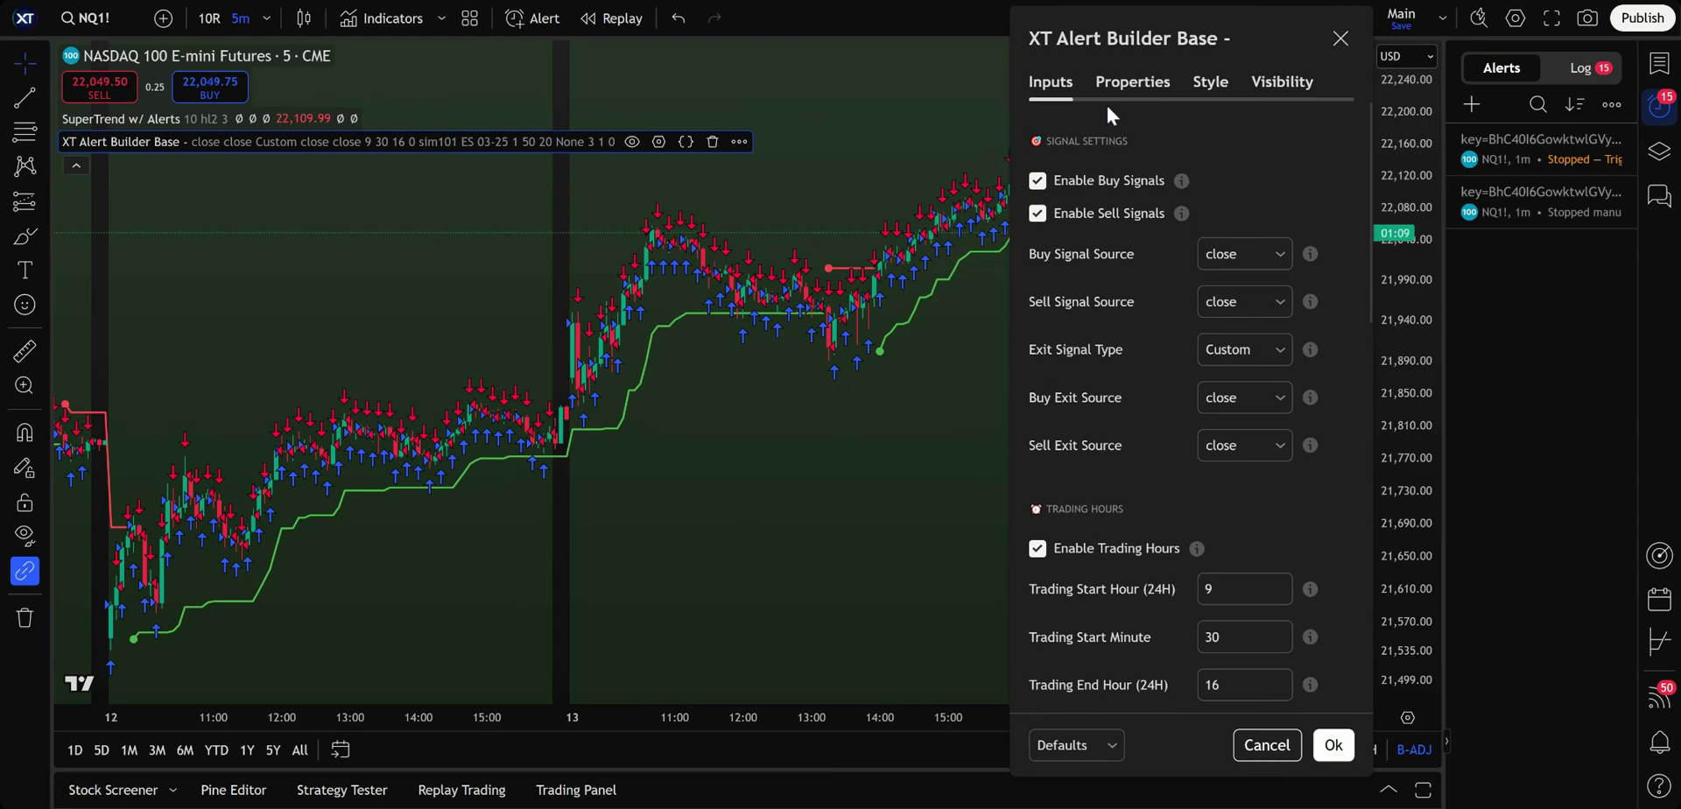
click(1229, 266)
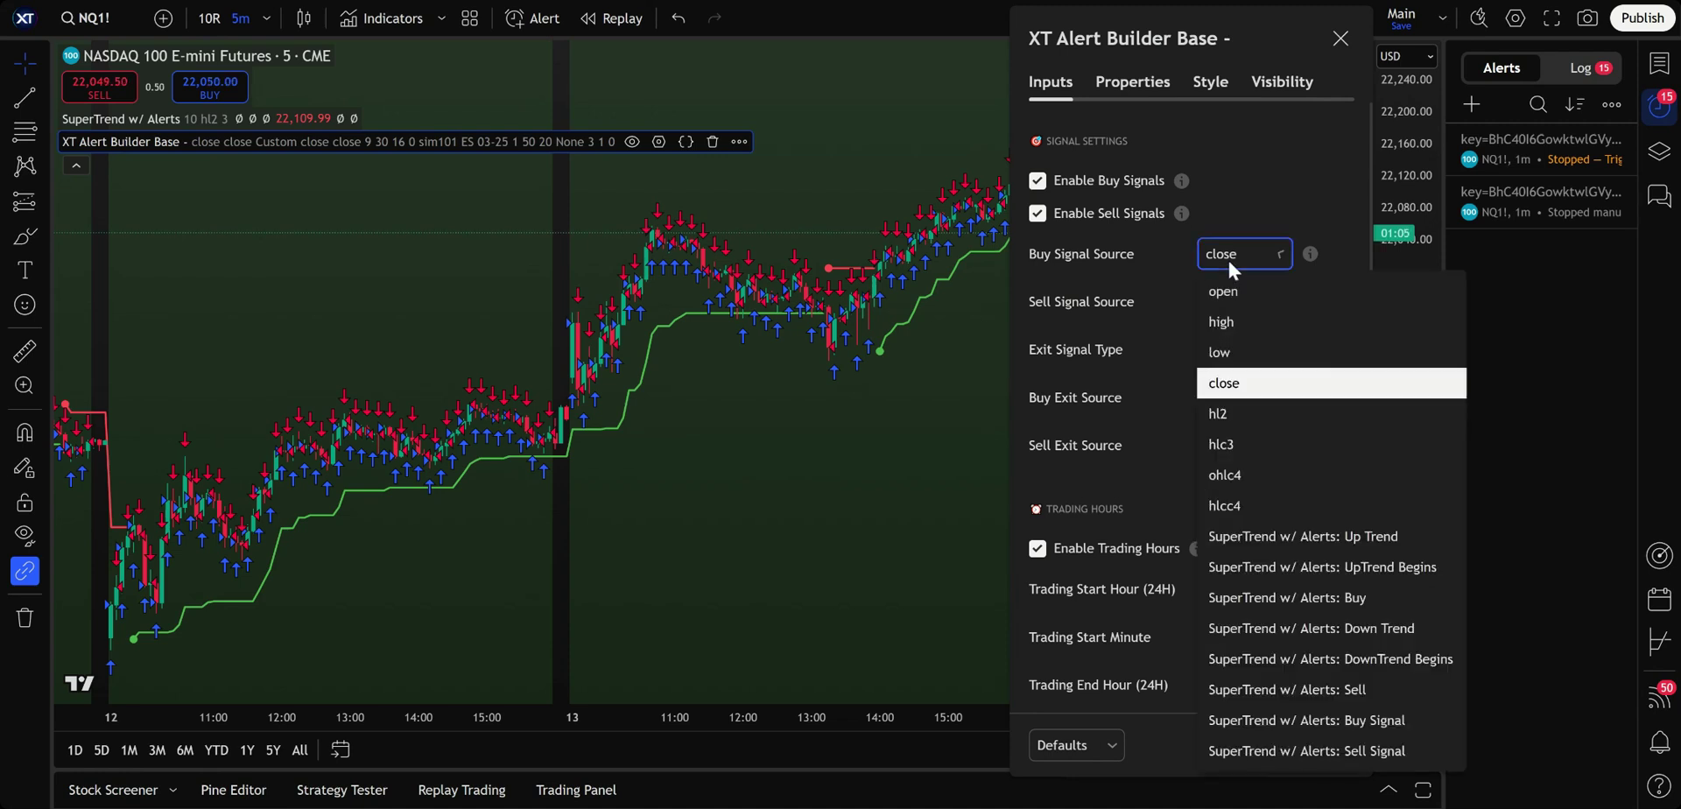
click(1284, 723)
click(1223, 308)
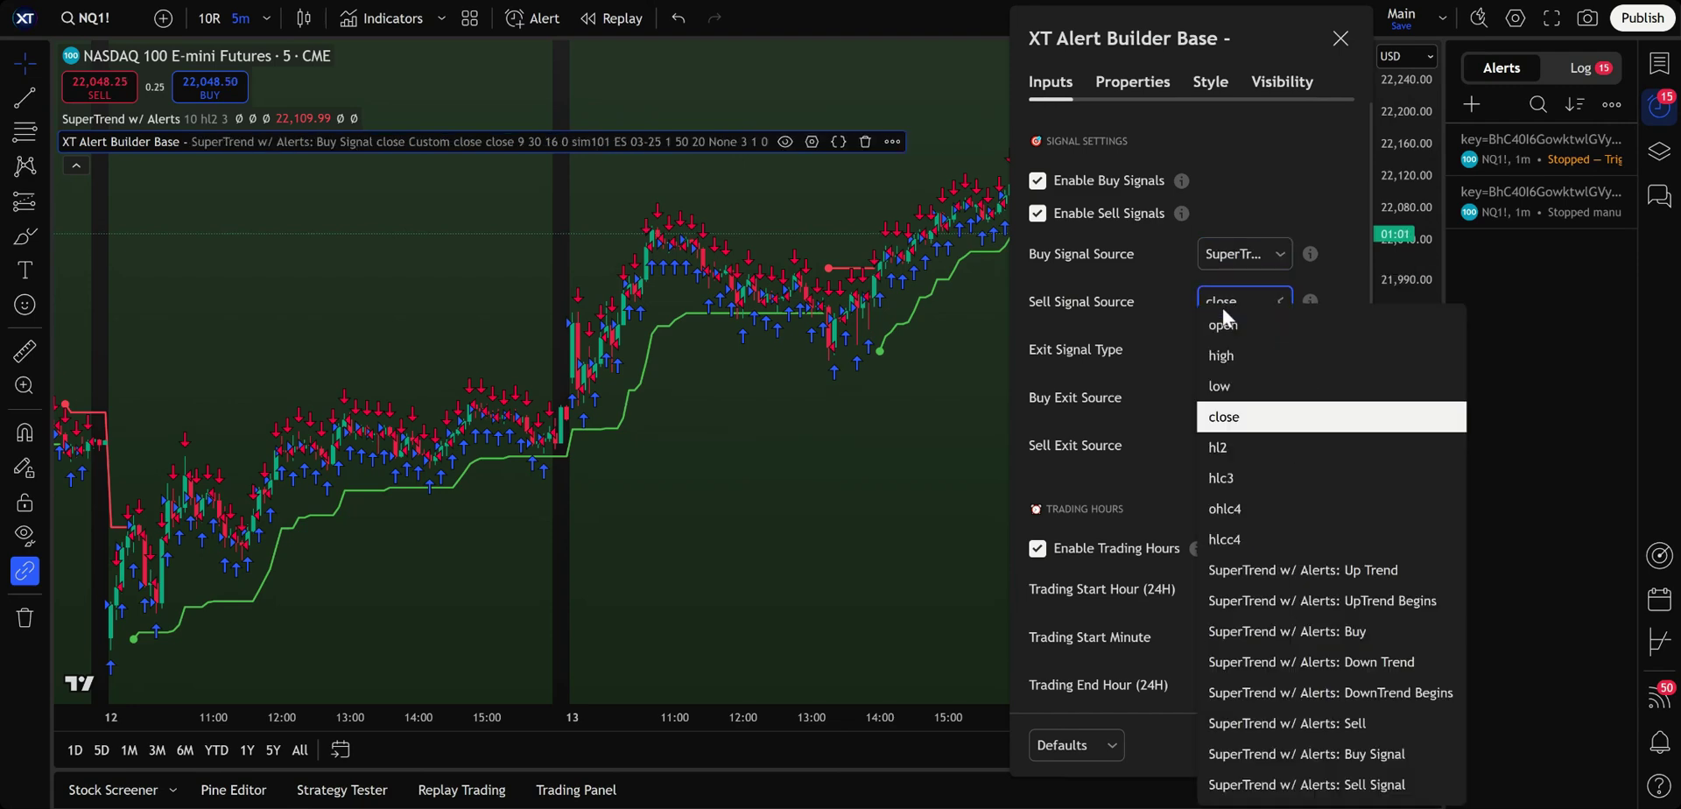
click(1309, 784)
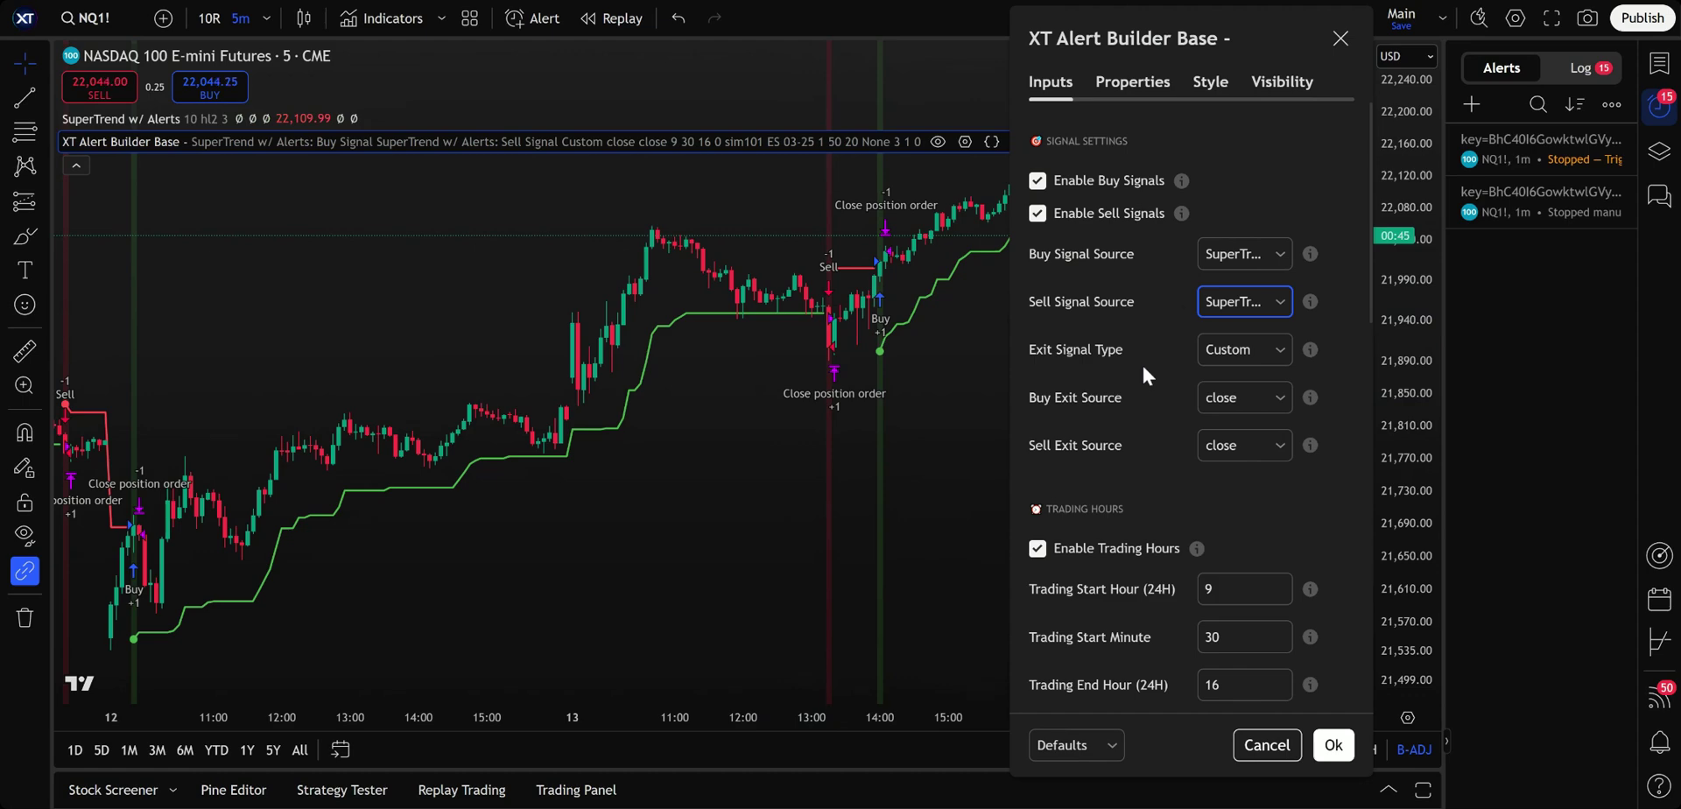
Set Buy Exit Source to SuperTrend w/ Alerts: Sell Signal and Sell Exit Source to SuperTrend w/ Alerts: Buy Signal
click(1232, 396)
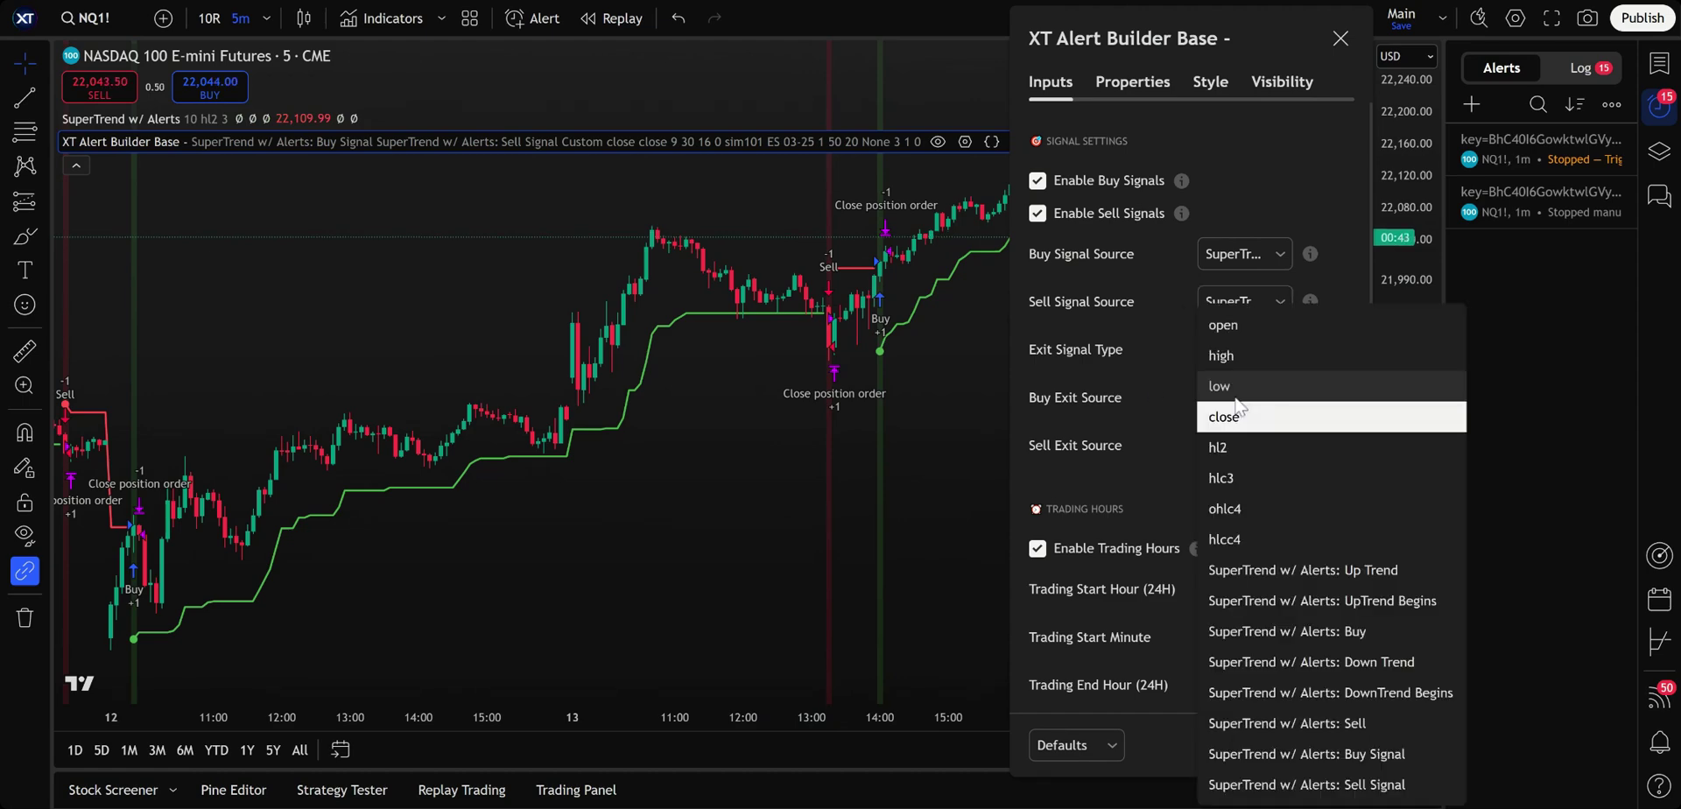
click(1357, 785)
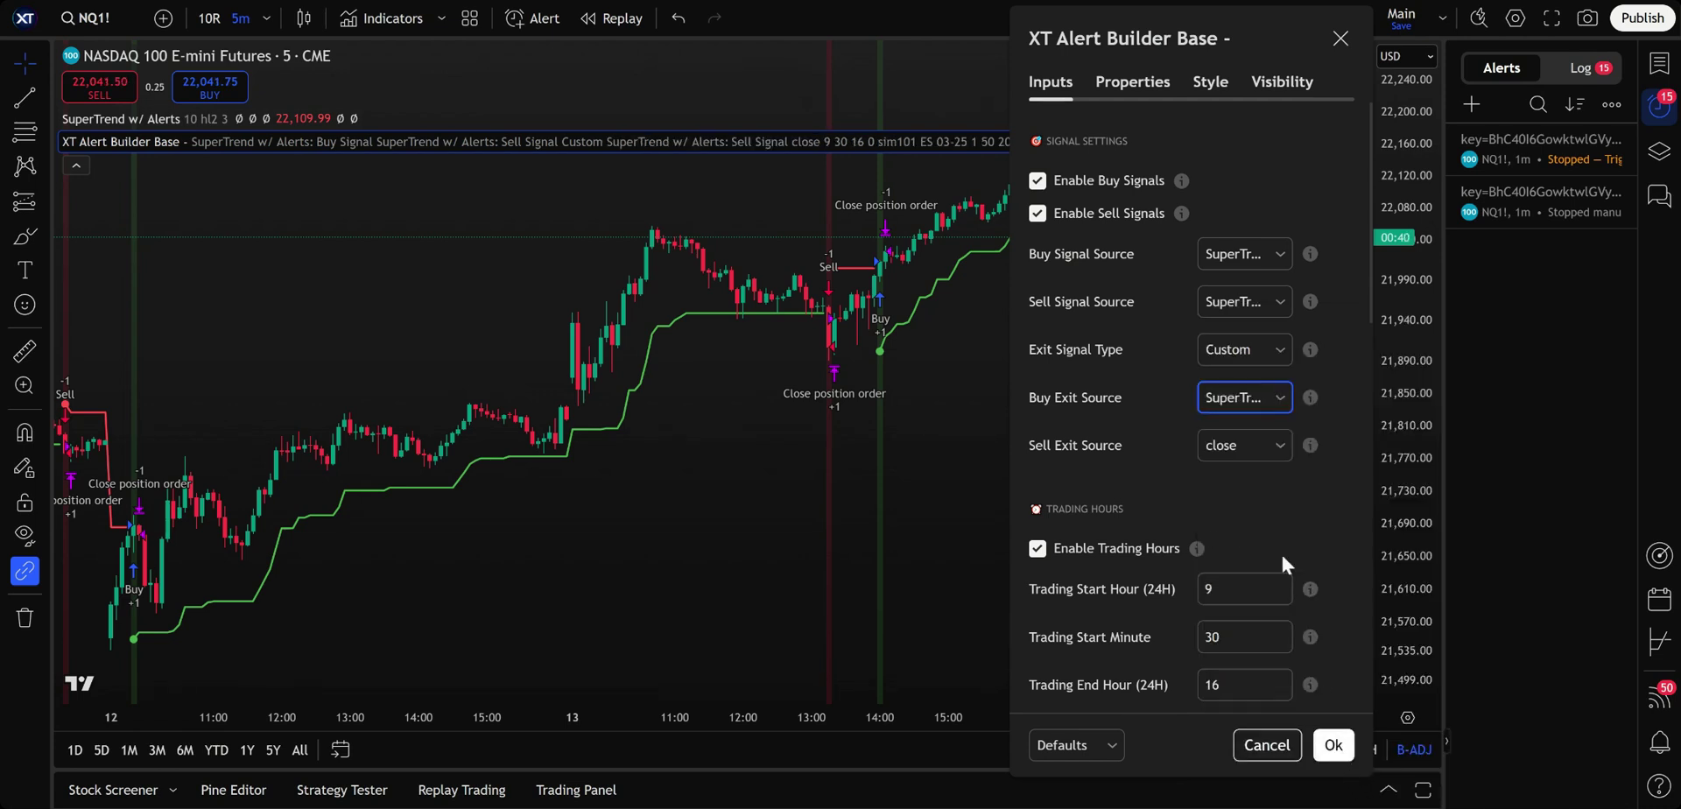
click(1234, 445)
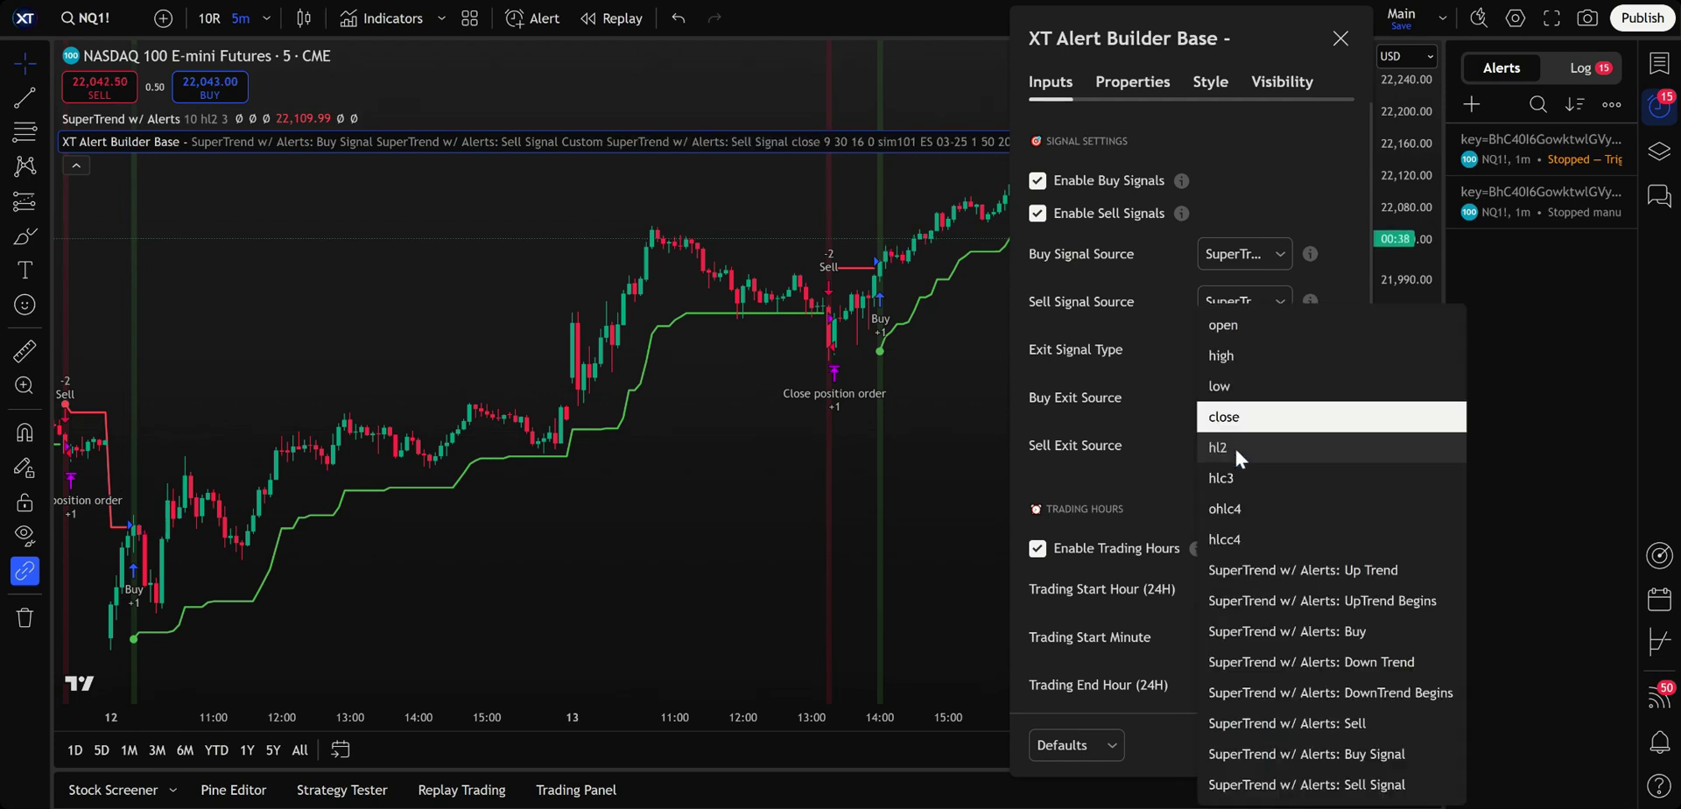
click(1343, 764)
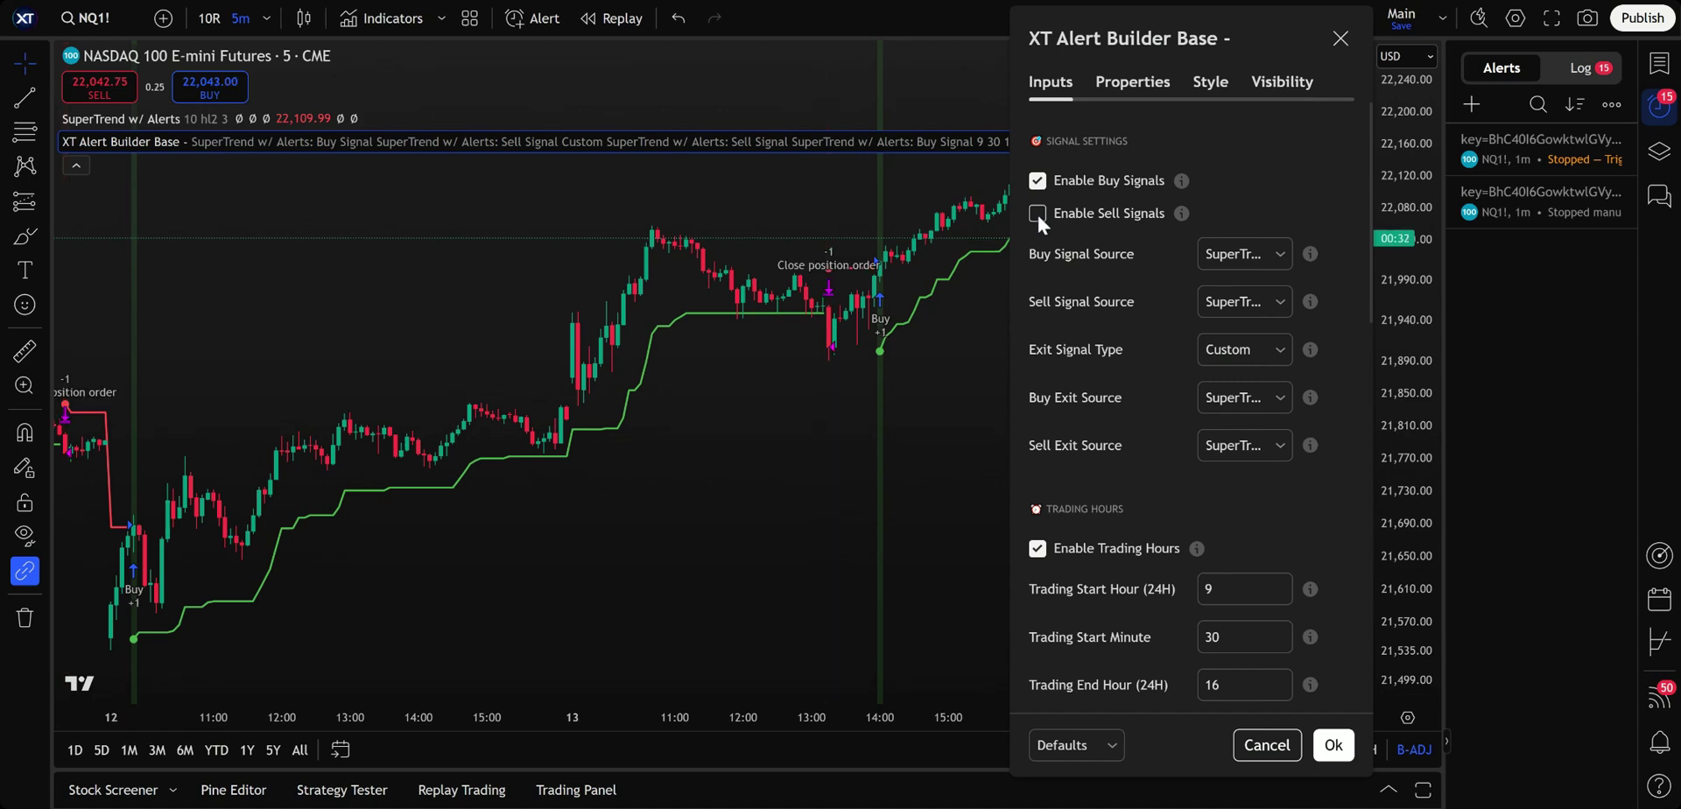
Turn on Use Flatten First in the strategy inputs
scroll(1156, 459, down, 2)
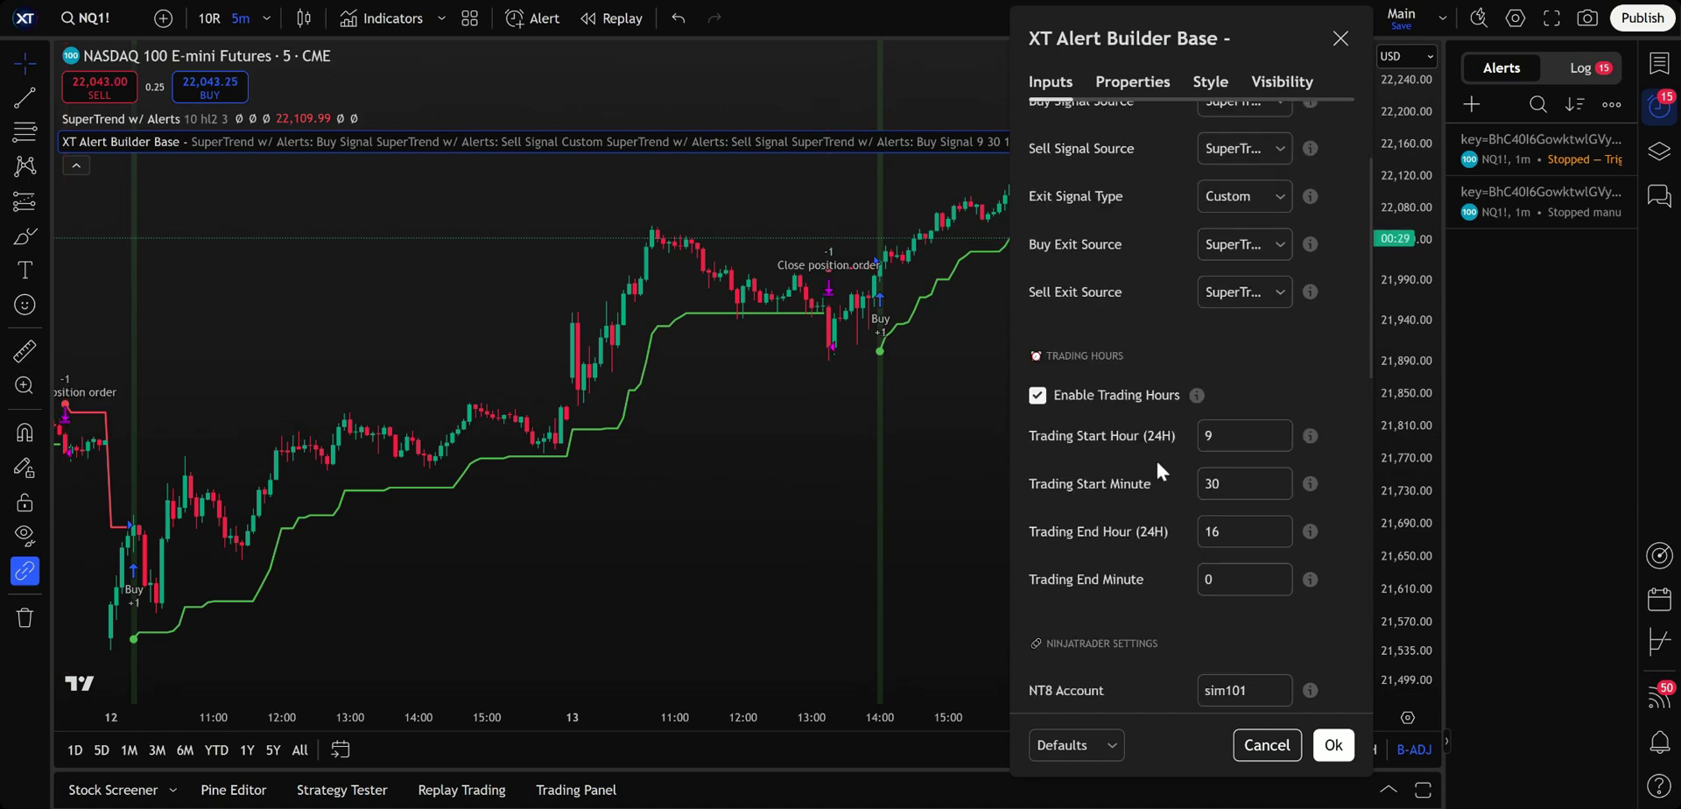
scroll(1156, 459, down, 1)
scroll(1156, 471, down, 1)
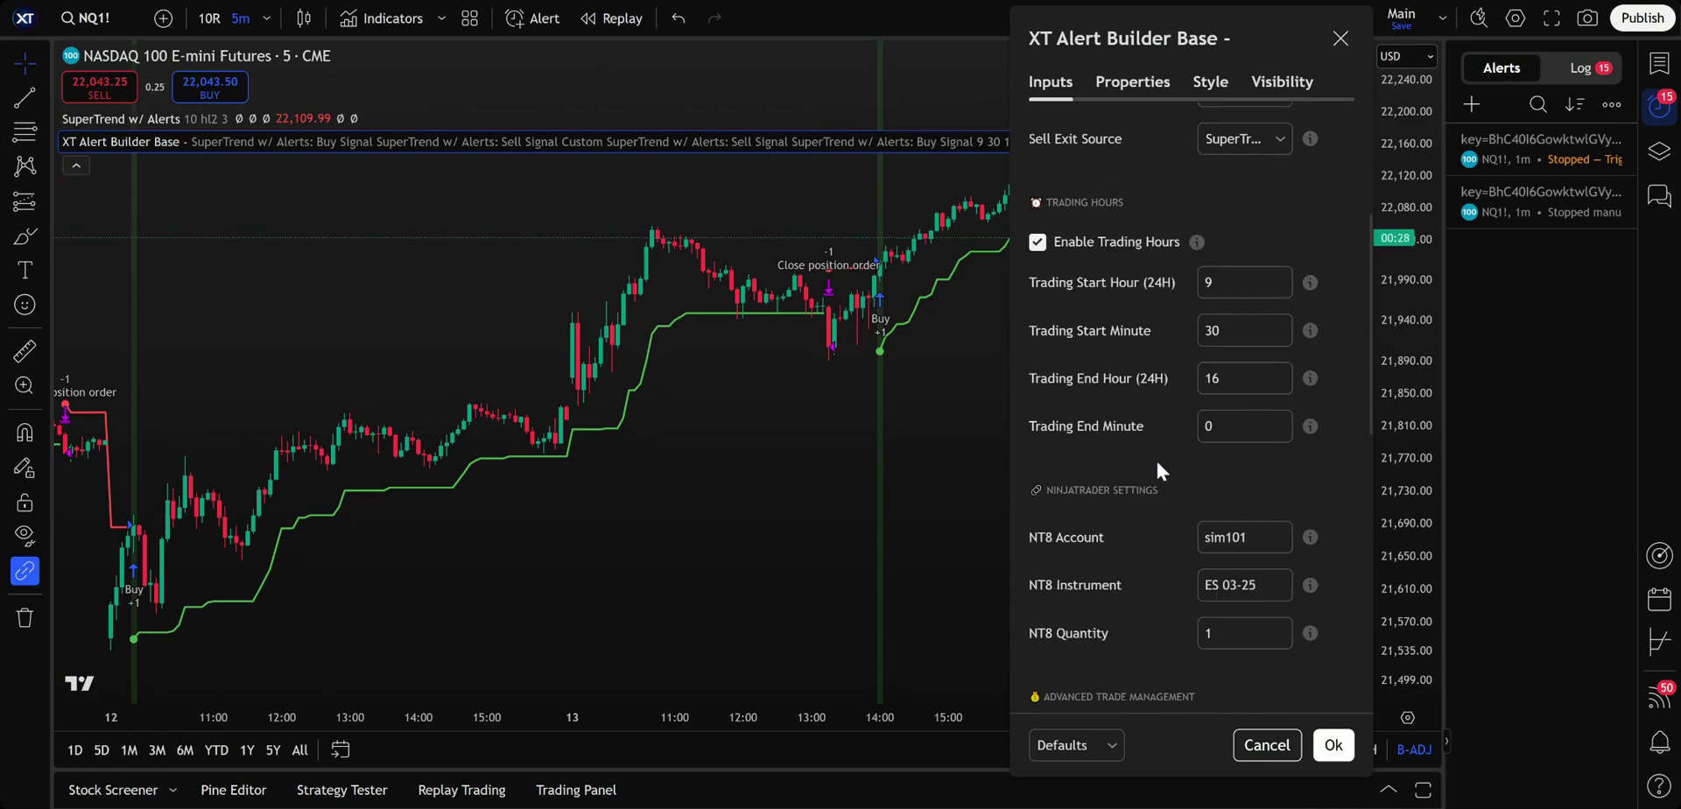
scroll(1157, 471, down, 1)
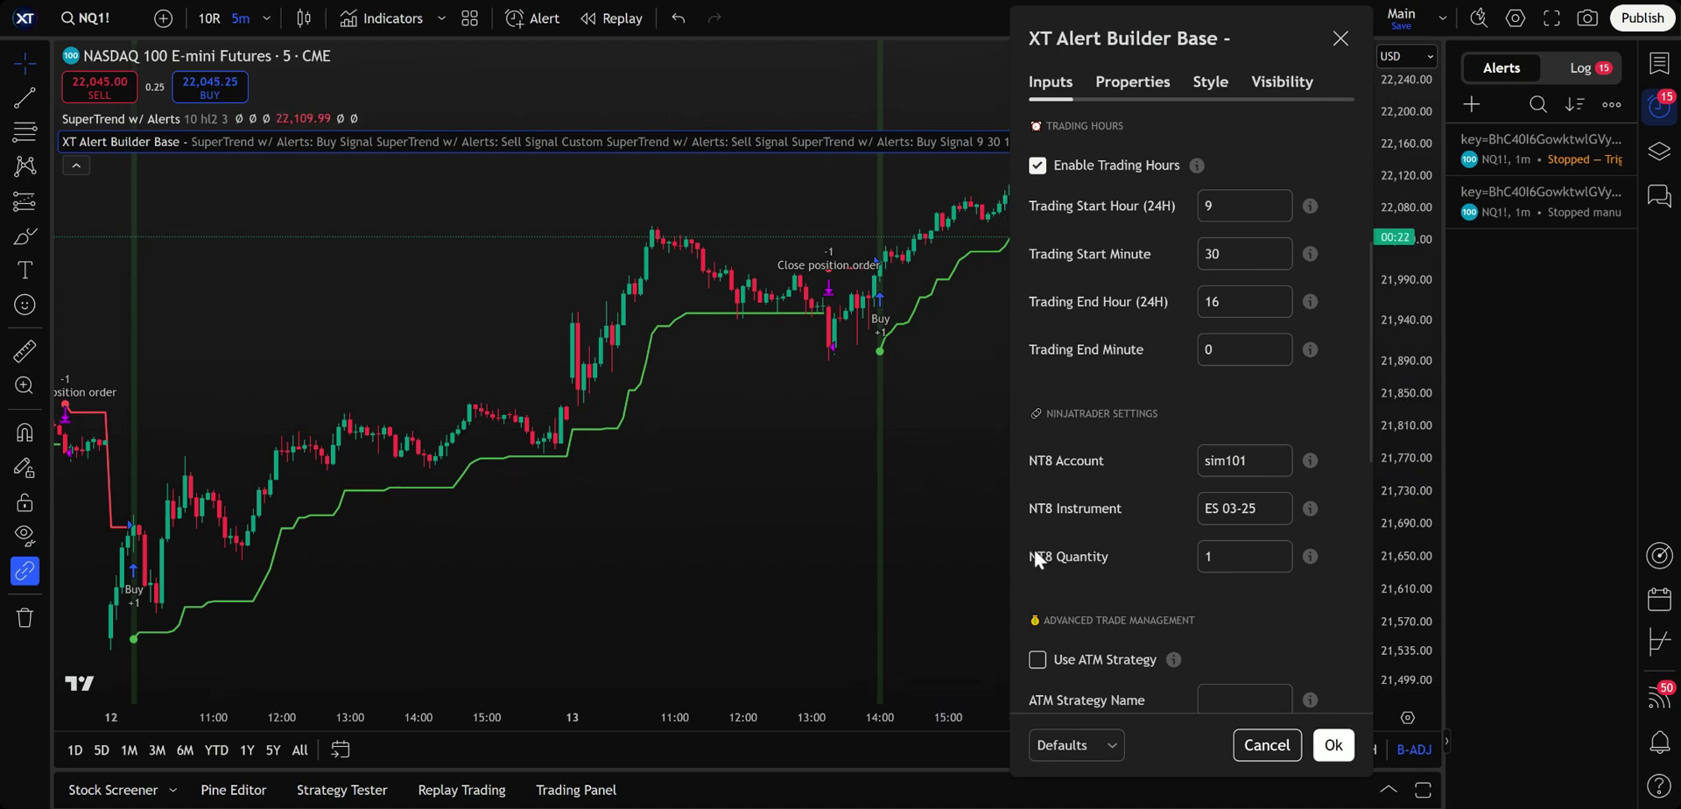
scroll(1329, 597, down, 1)
scroll(1329, 595, down, 1)
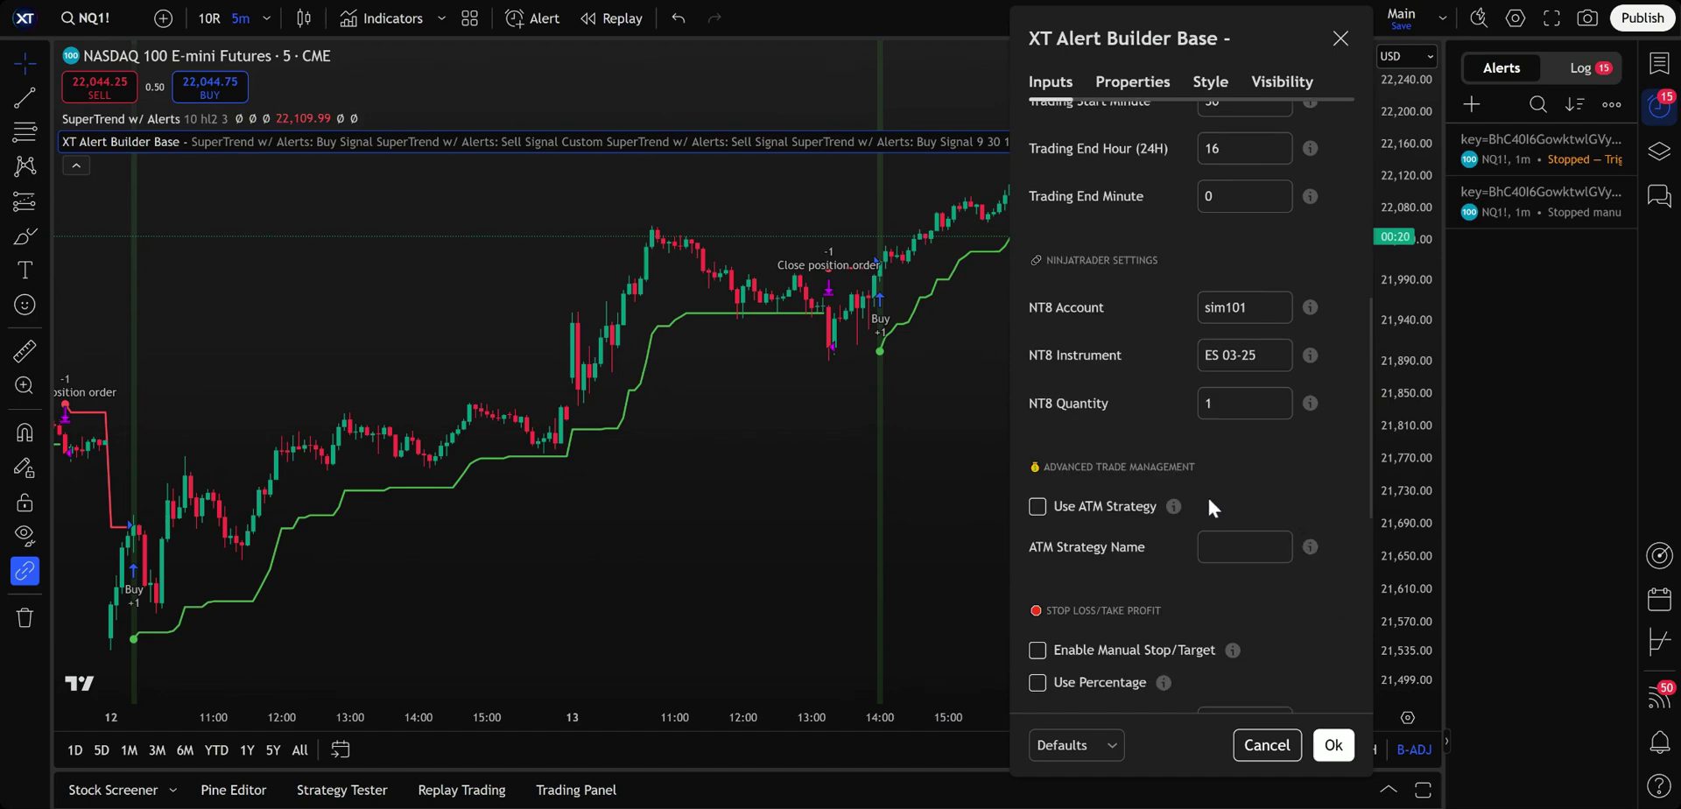
scroll(1199, 508, down, 2)
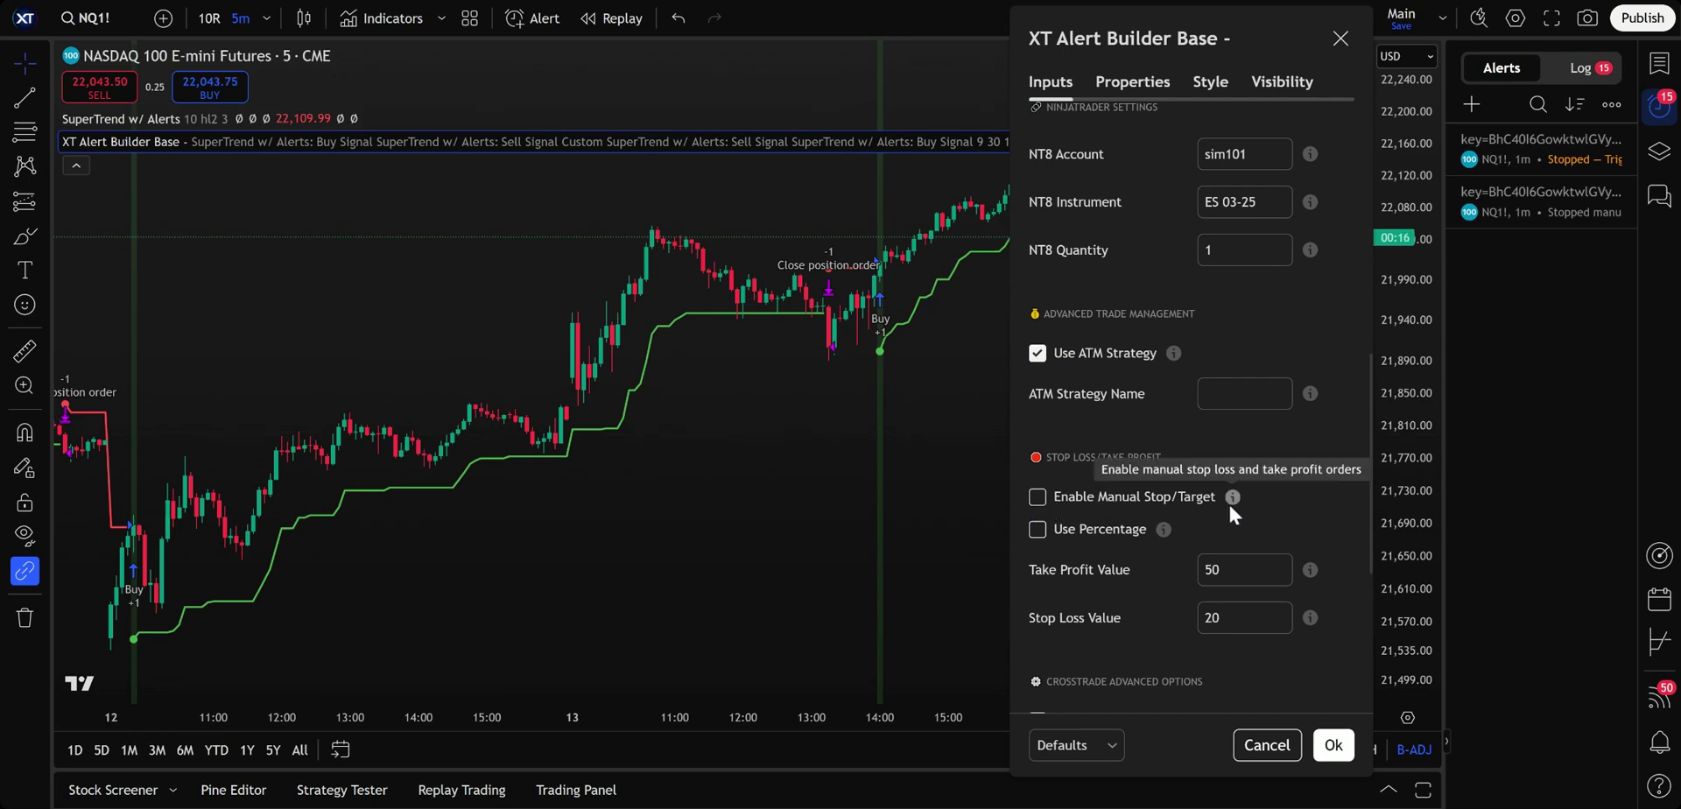
scroll(1309, 599, down, 4)
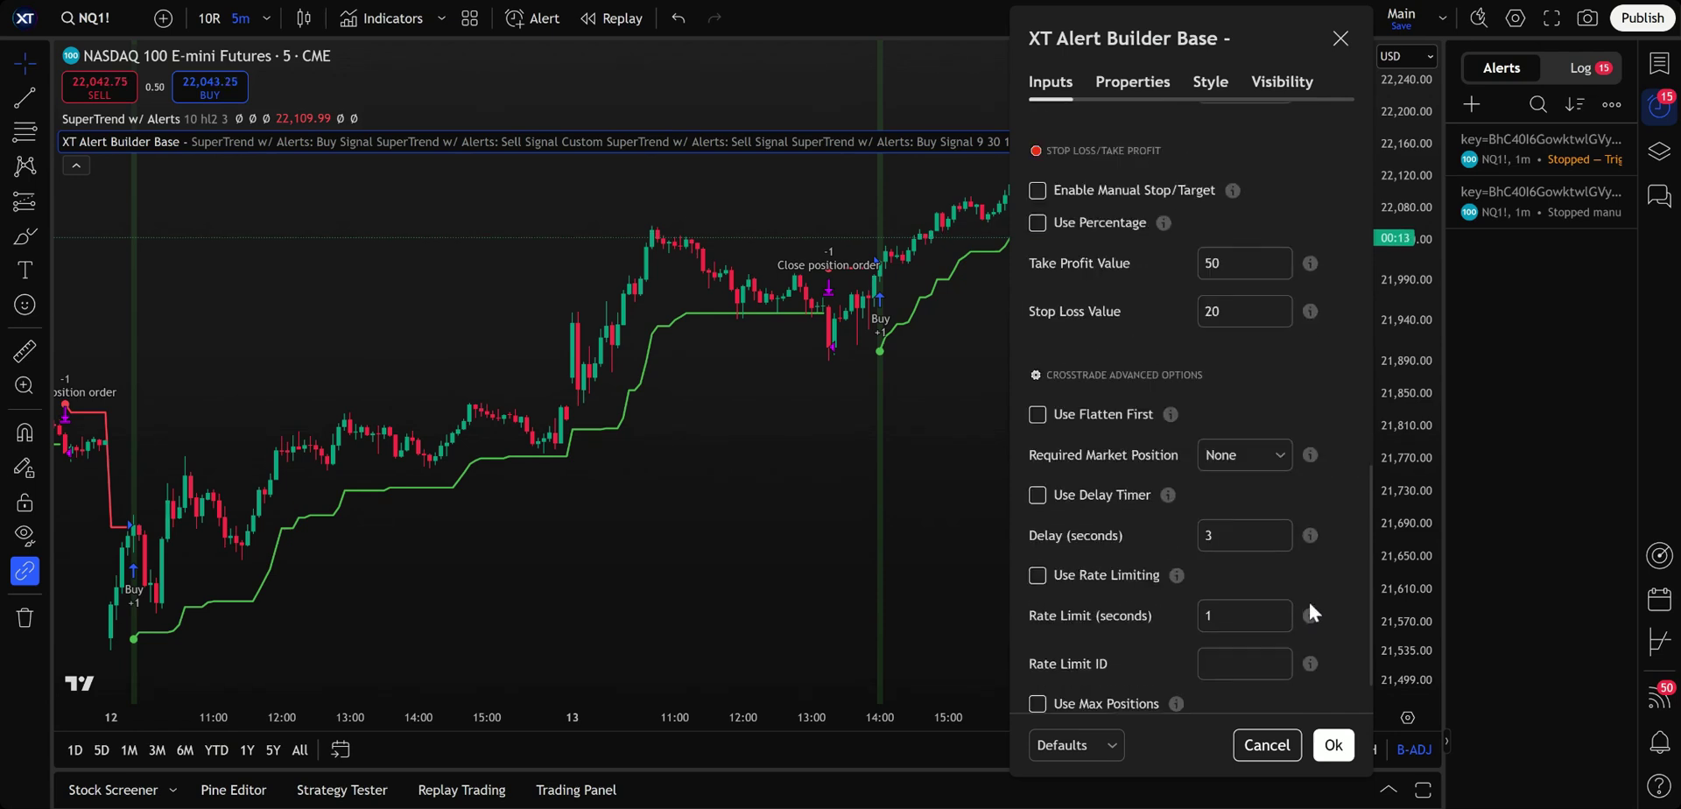
scroll(1252, 560, down, 1)
click(1038, 343)
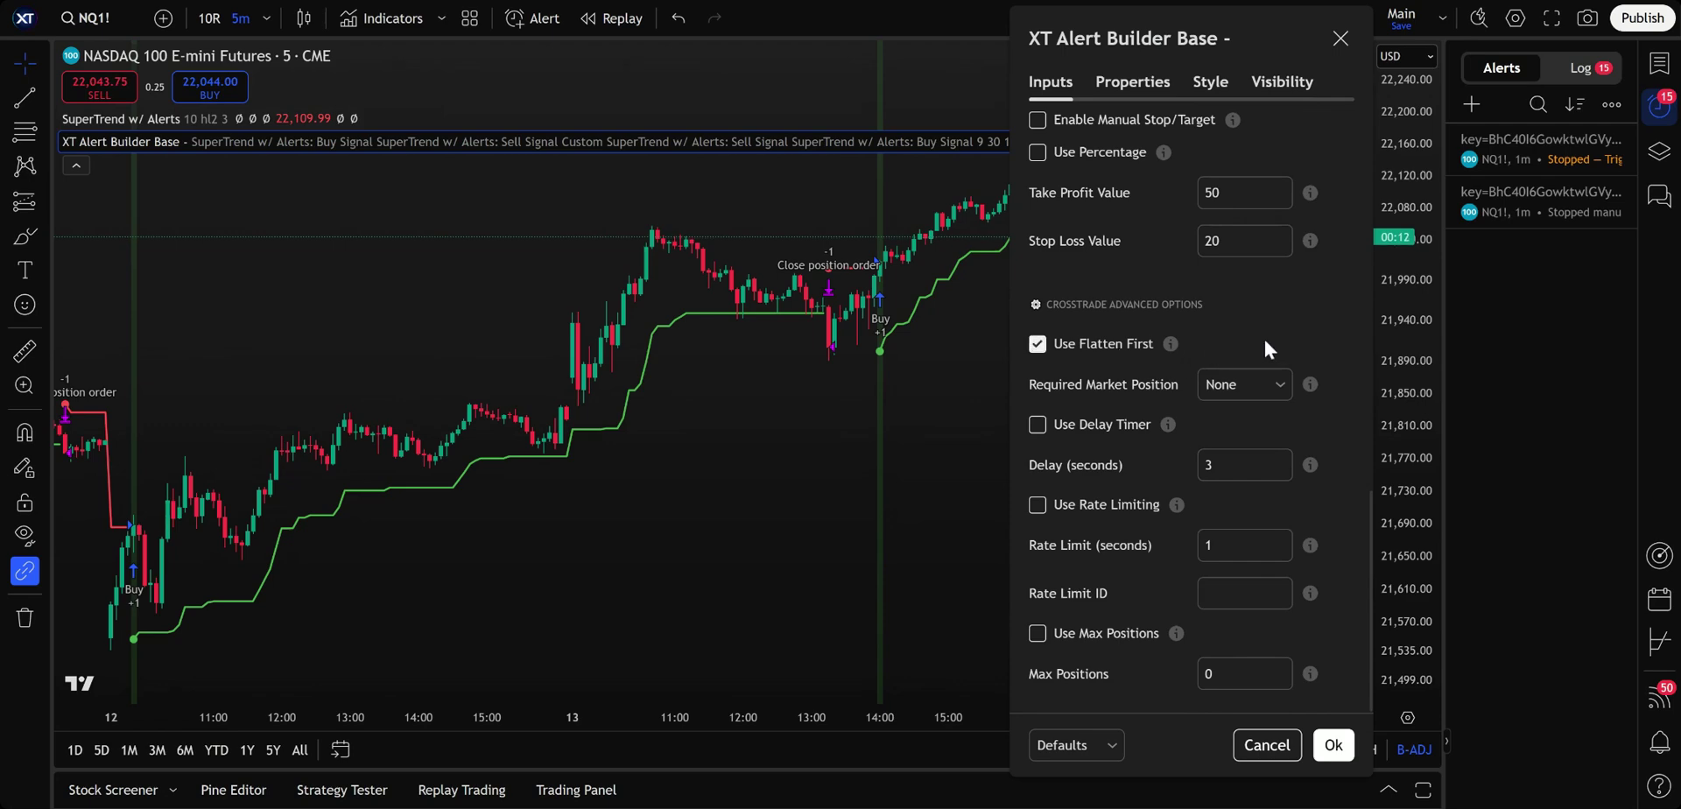
Change the NT8 instrument to MNQ 03-25 and set the ATM strategy name to CrossTrade
scroll(1267, 338, up, 2)
scroll(1266, 346, up, 1)
scroll(1264, 350, up, 4)
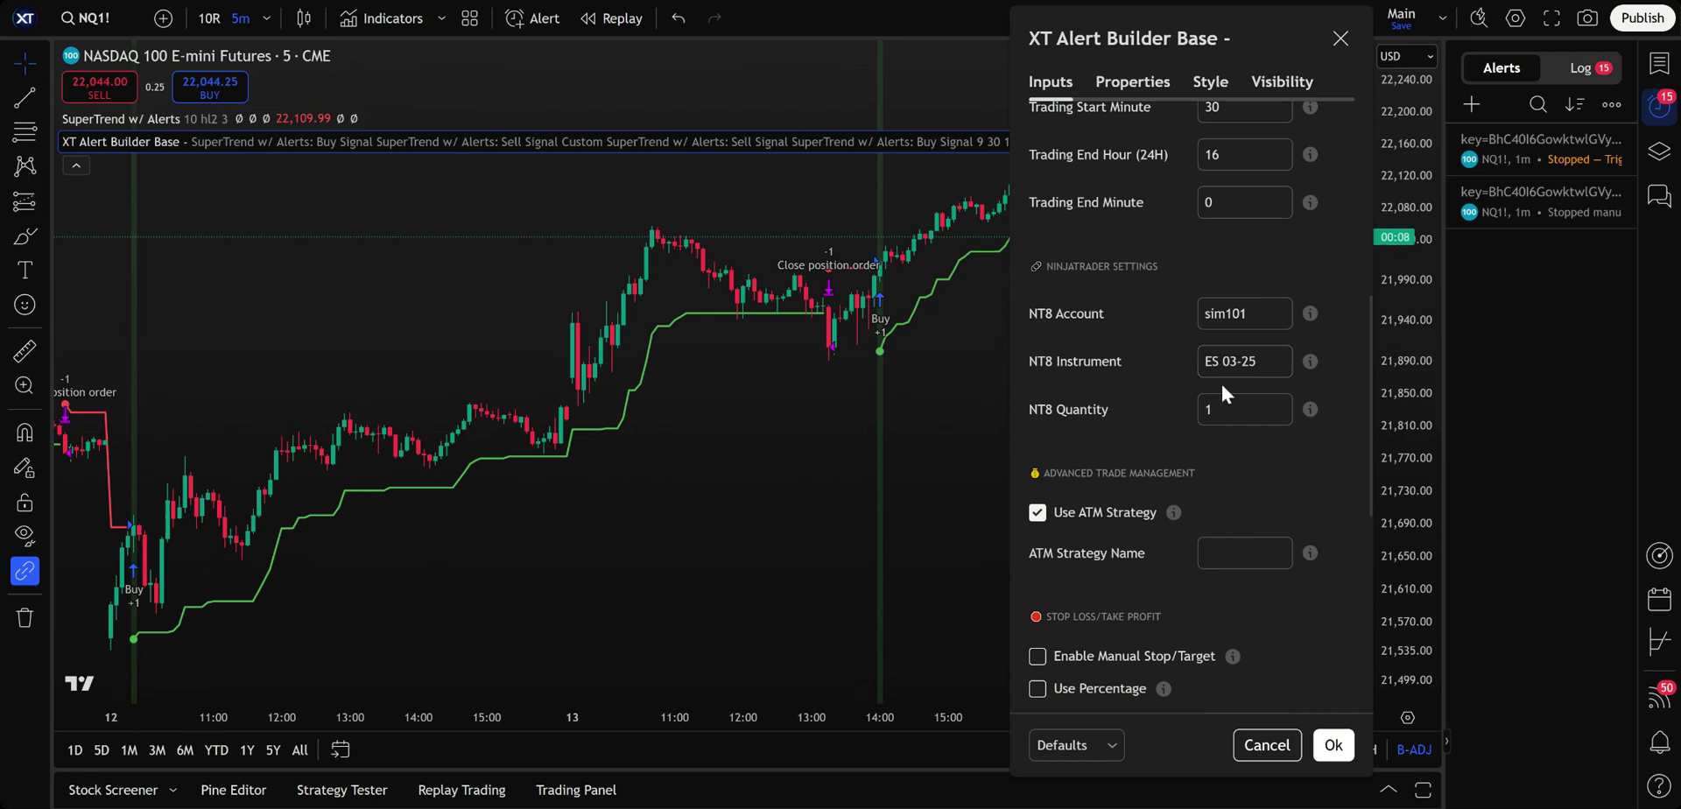
drag(1221, 360, 1181, 365)
text(MNQ)
click(1243, 552)
text(CrossTr)
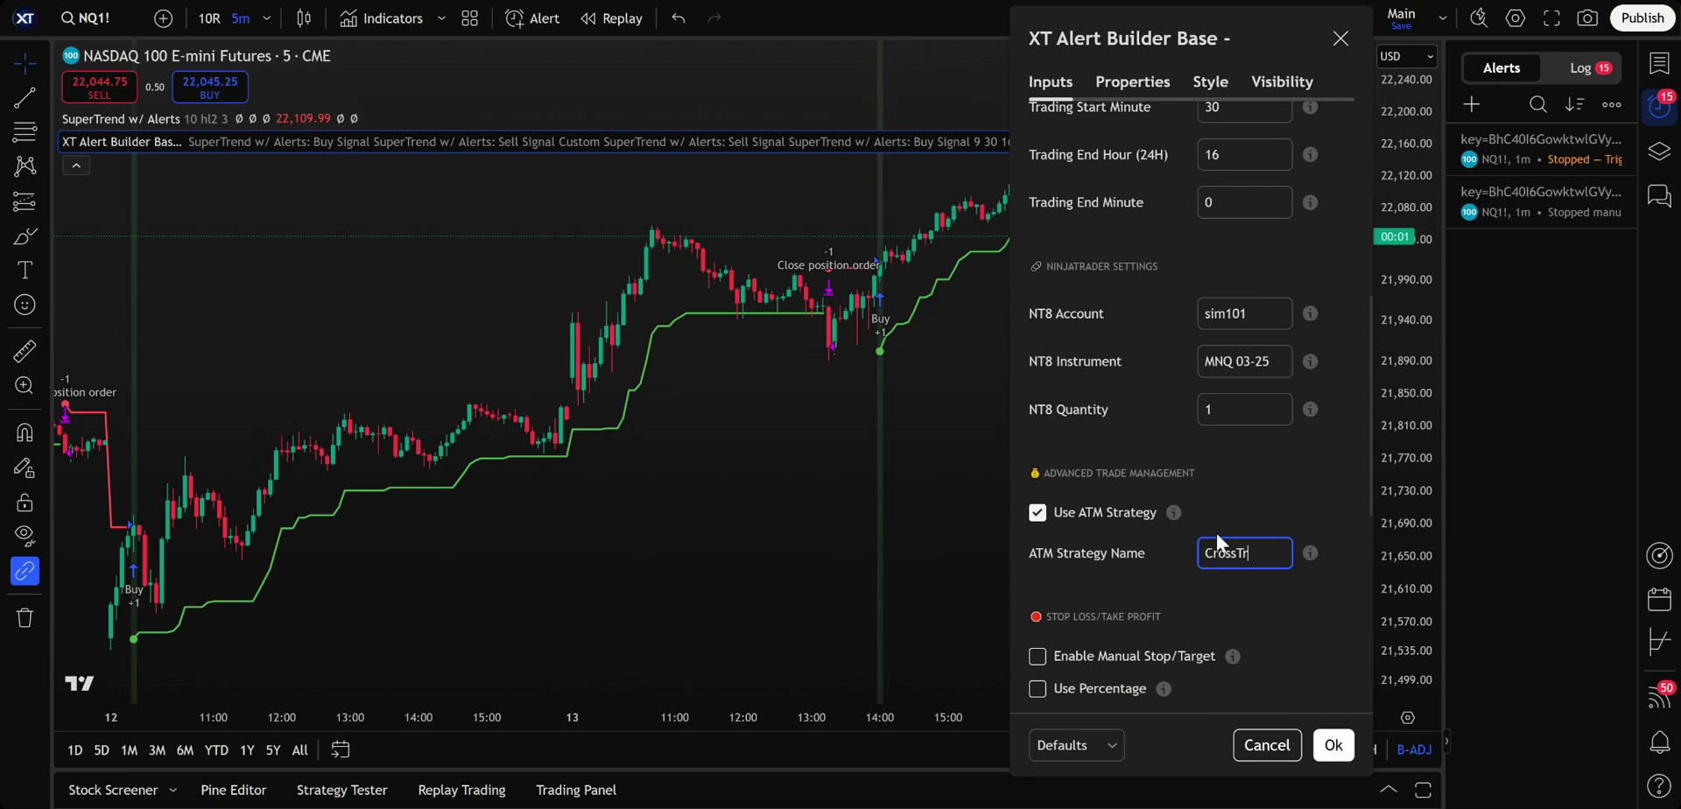
text(ade)
scroll(1243, 613, down, 1)
Apply the strategy settings and start a new alert conditioned on XT Alert Builder Base
click(1332, 746)
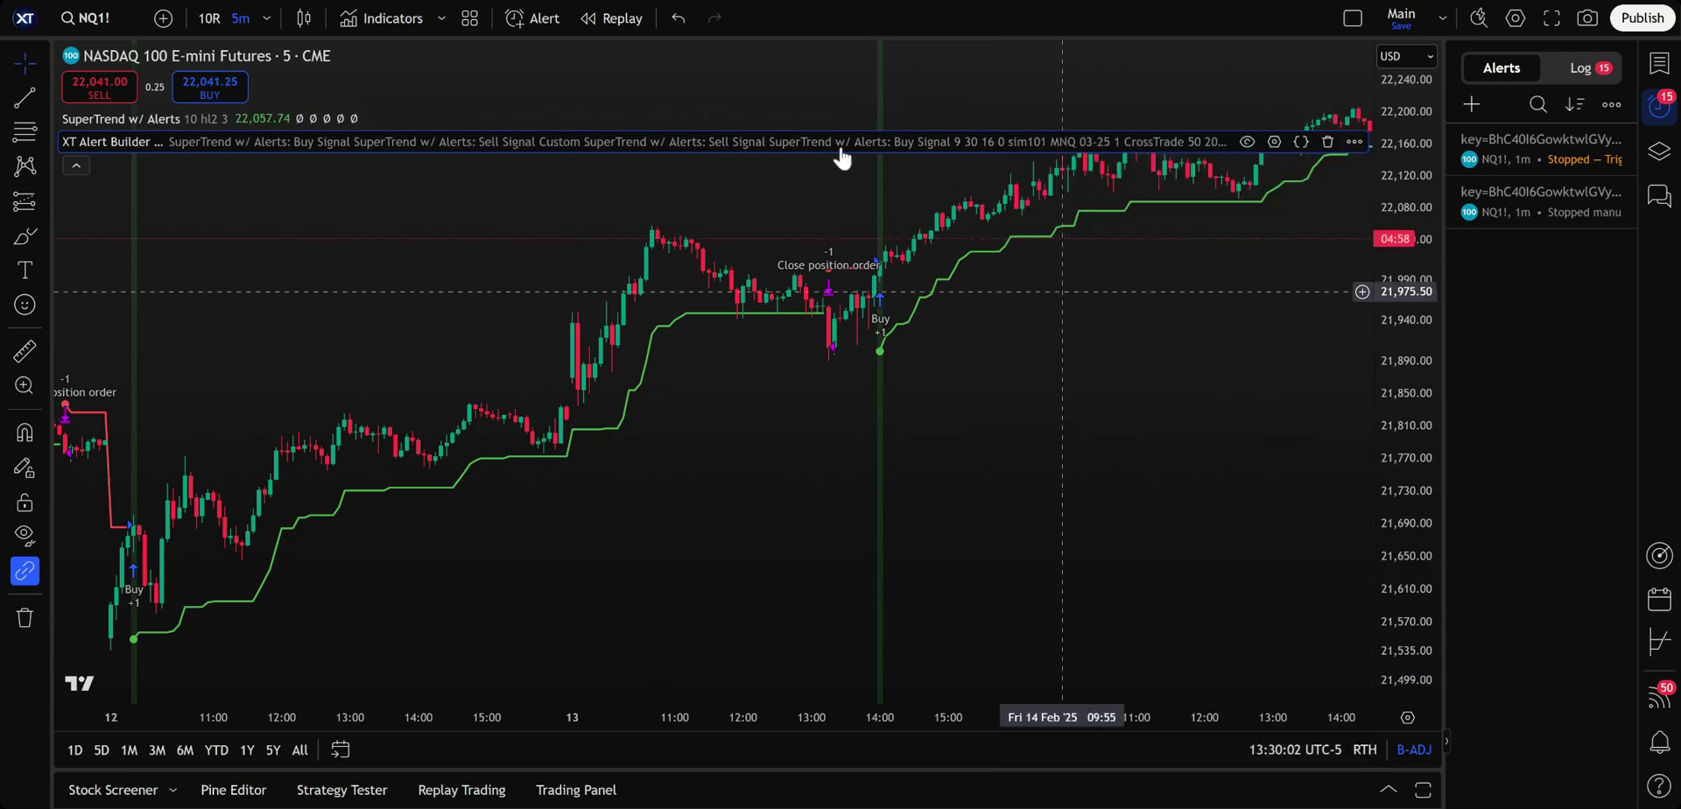
click(531, 28)
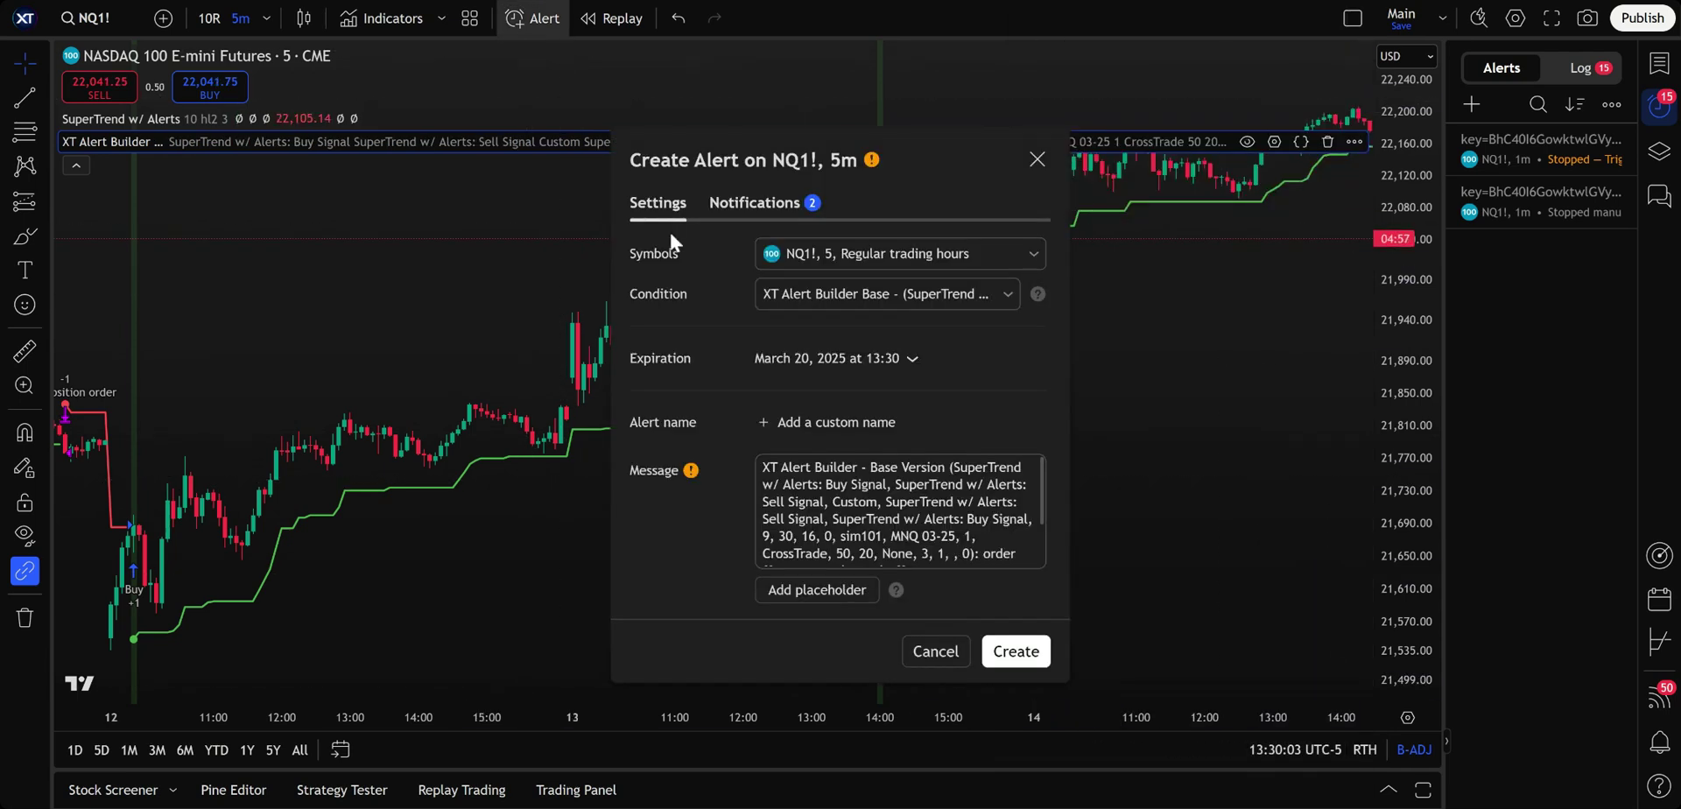
click(784, 296)
click(820, 392)
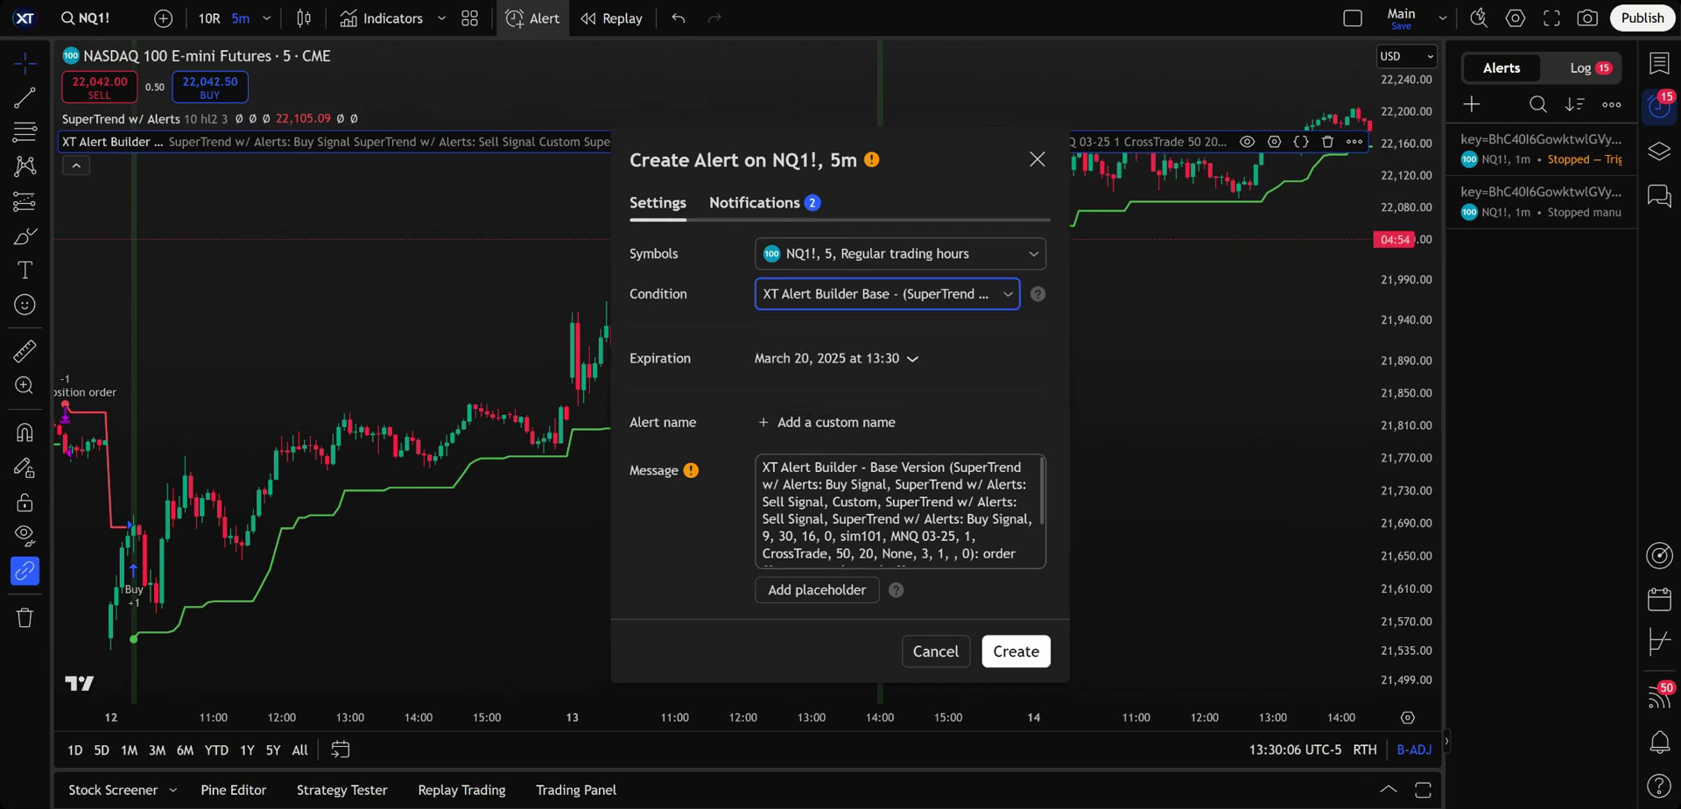
Replace the alert message with the webhook key and {{strategy.order.alert_message}}, then create the alert
click(876, 517)
key(ctrl+a)
key(BackSpace)
key(ctrl+v)
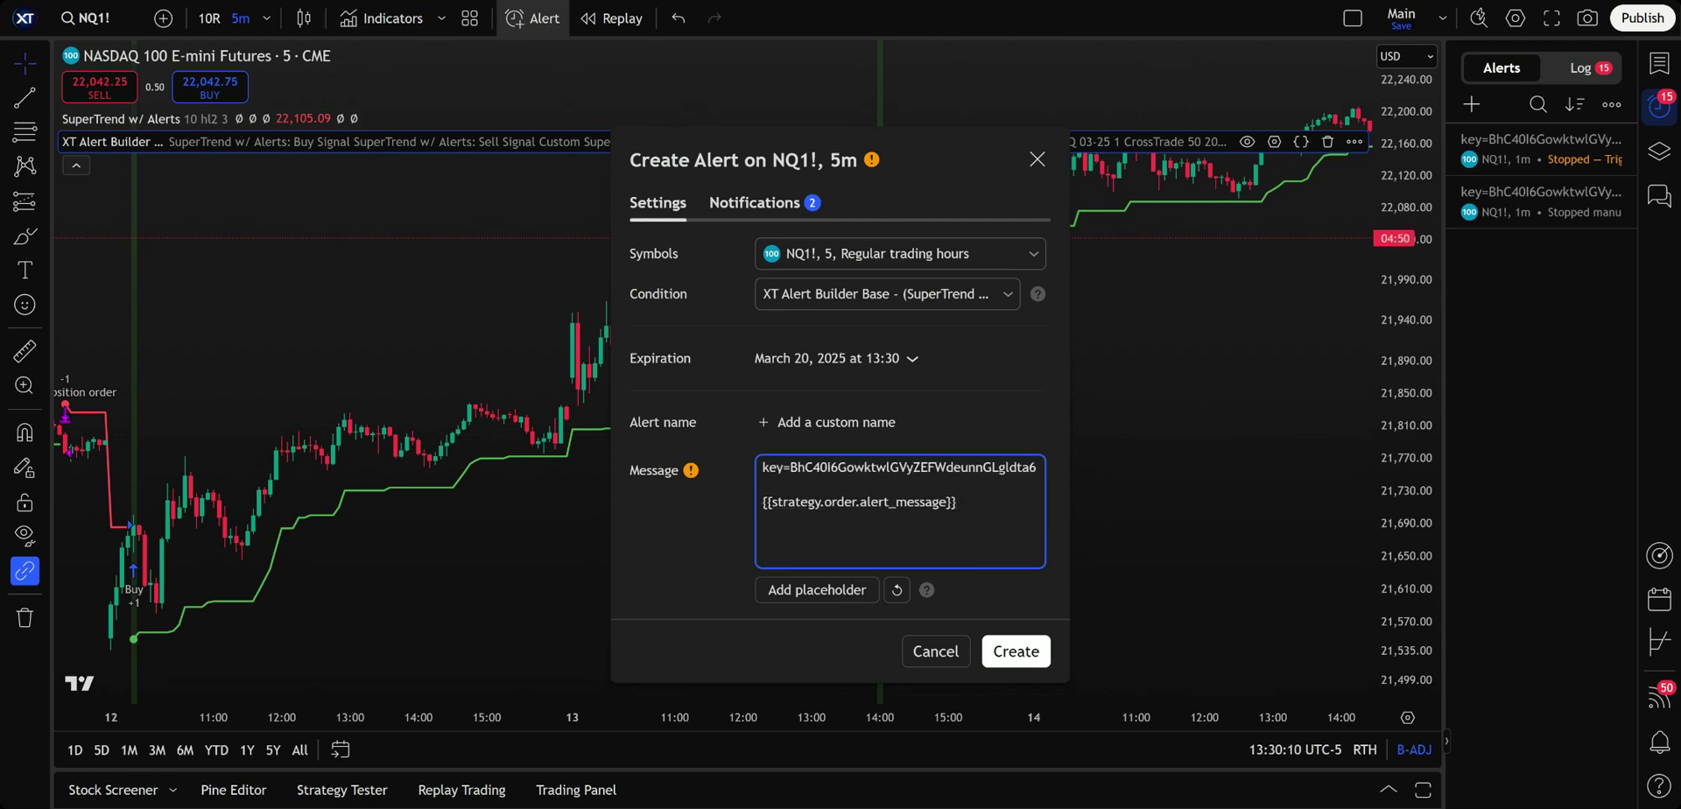
click(1029, 661)
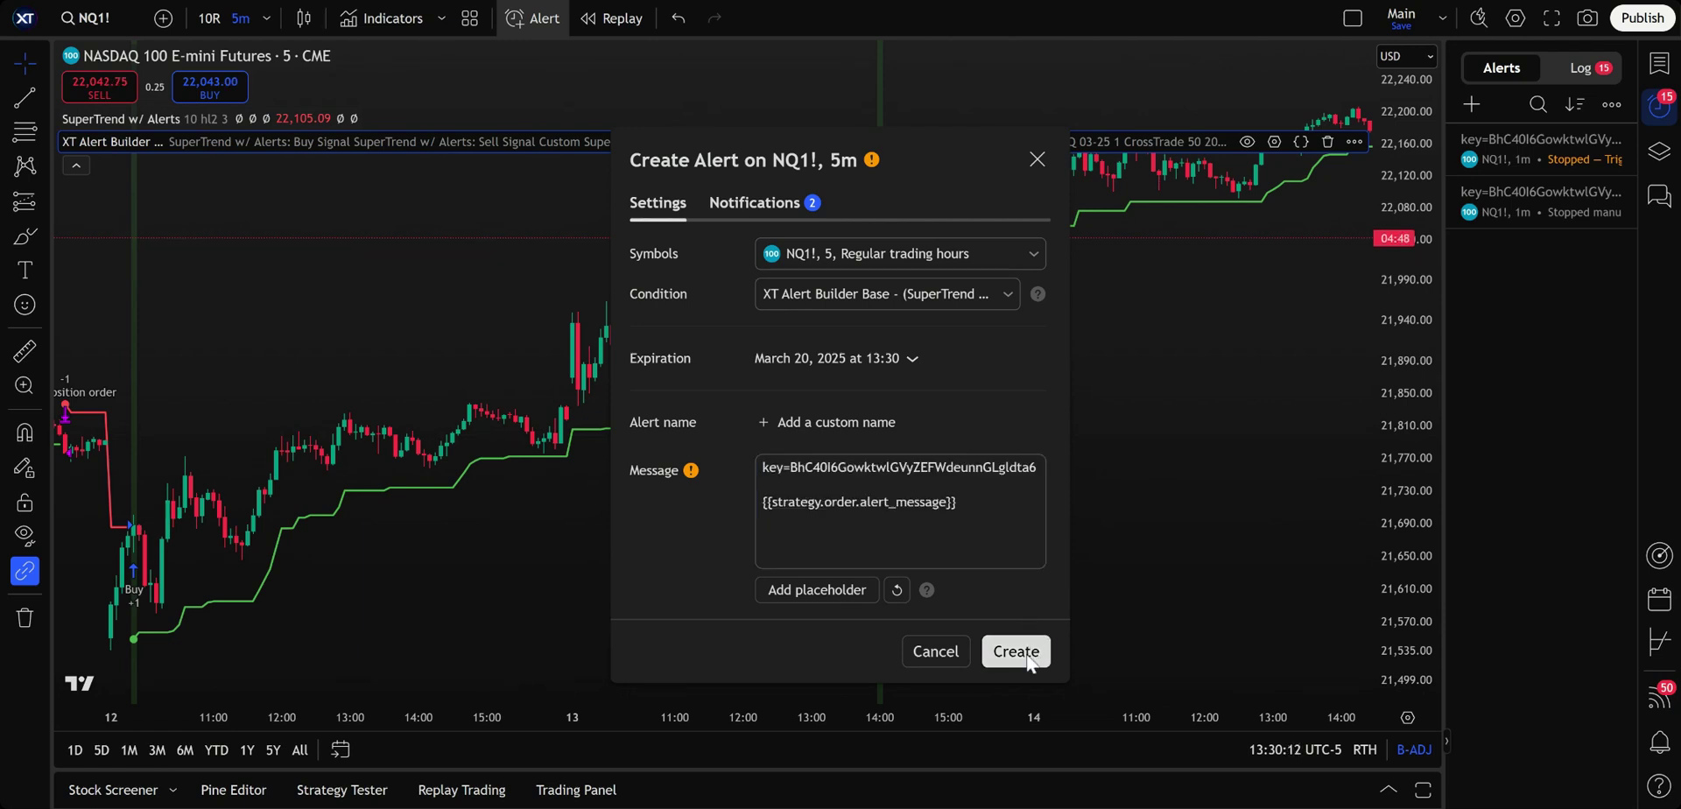
click(1029, 661)
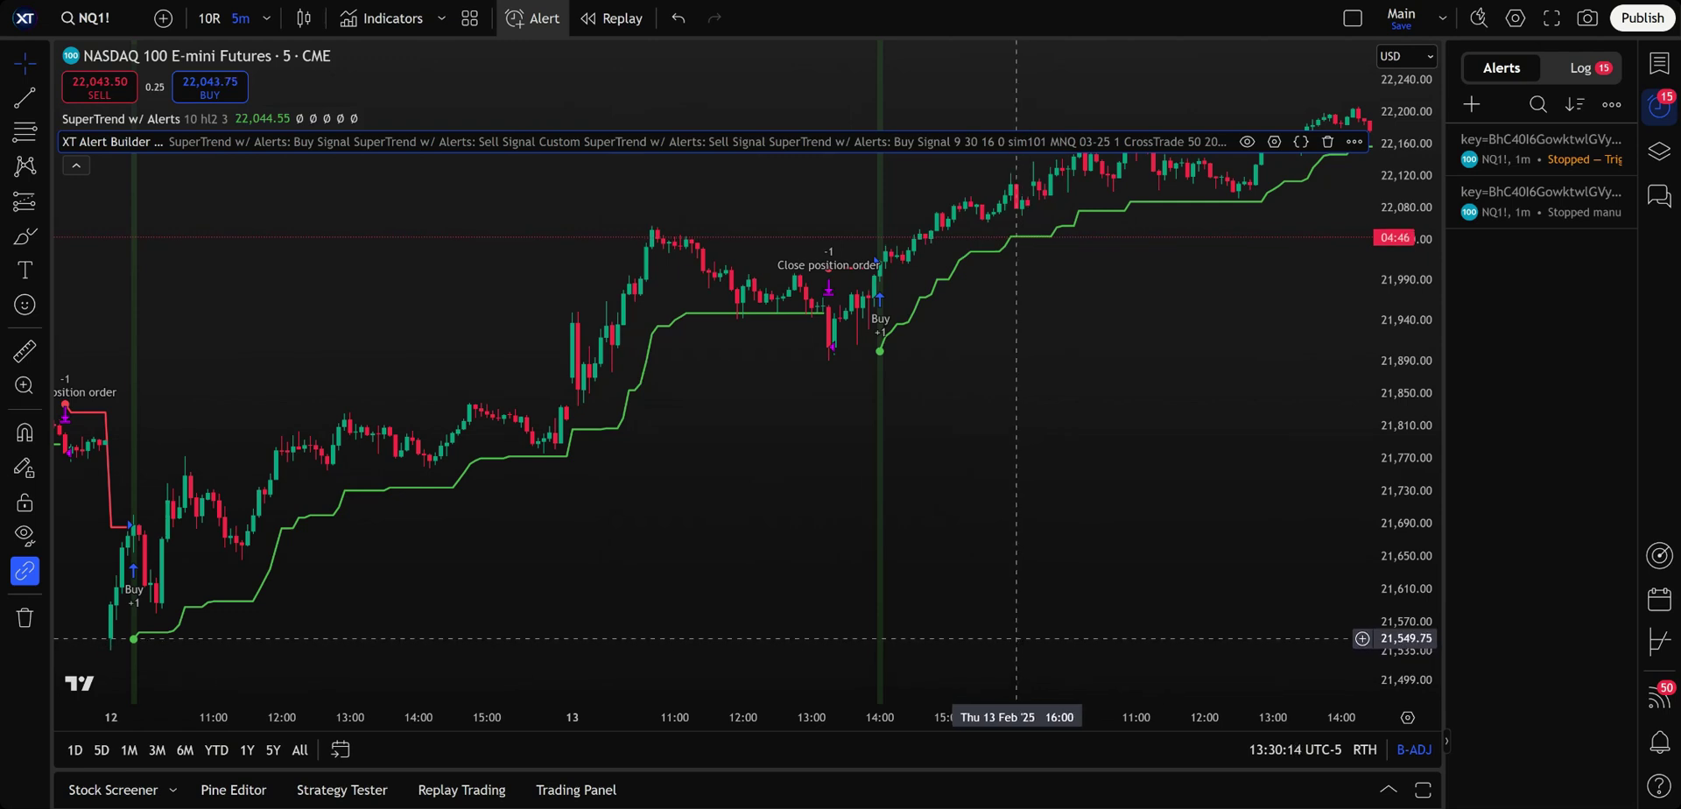
Zoom and pan the NQ1! chart to show the newest bars
scroll(1050, 615, down, 2)
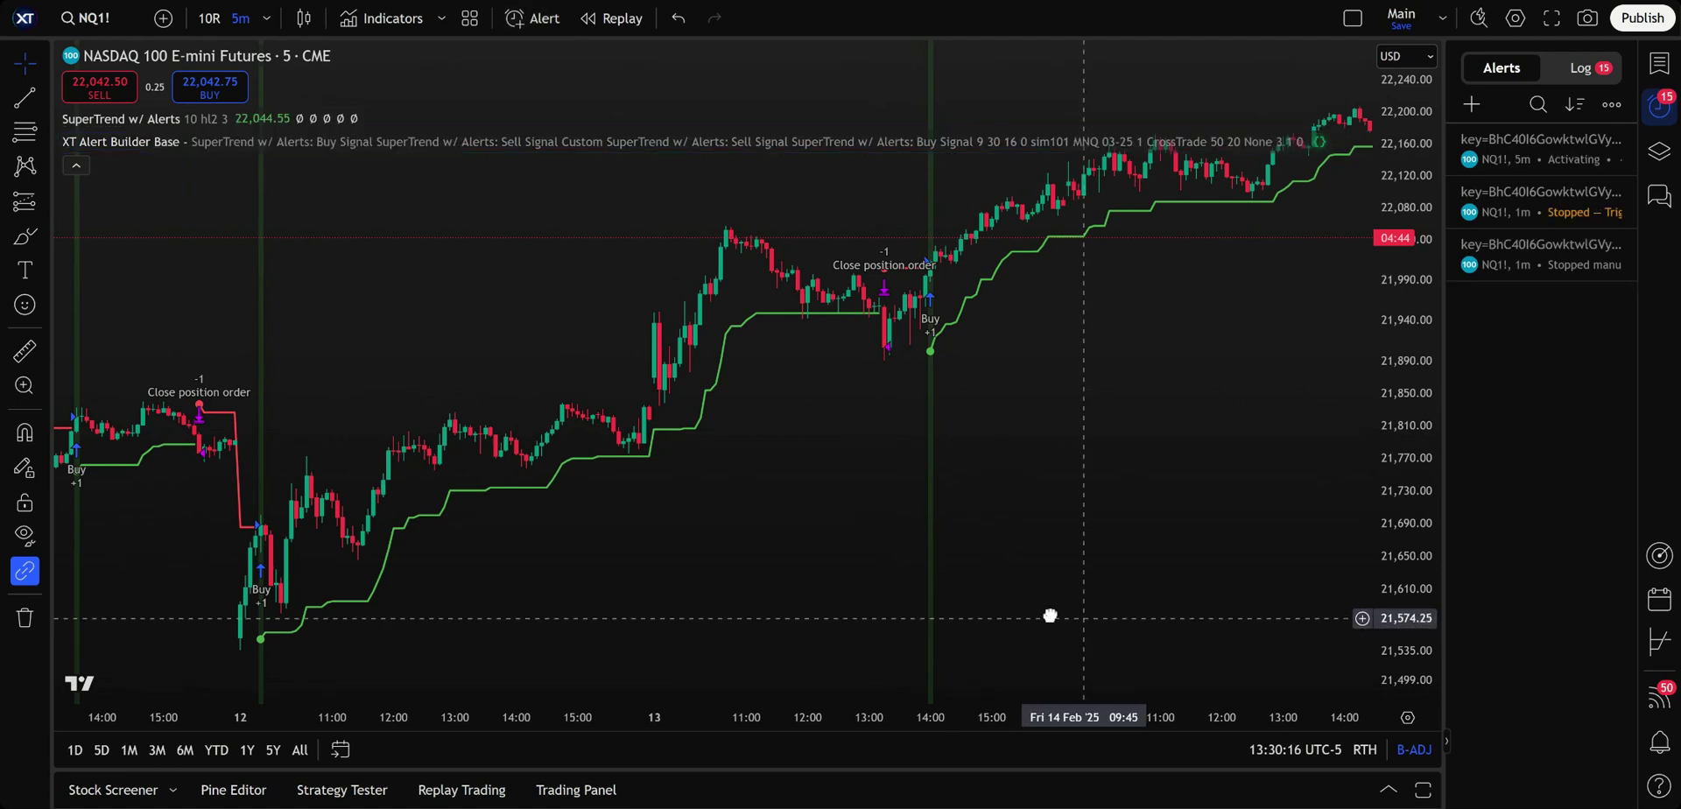
drag(1050, 616, 958, 583)
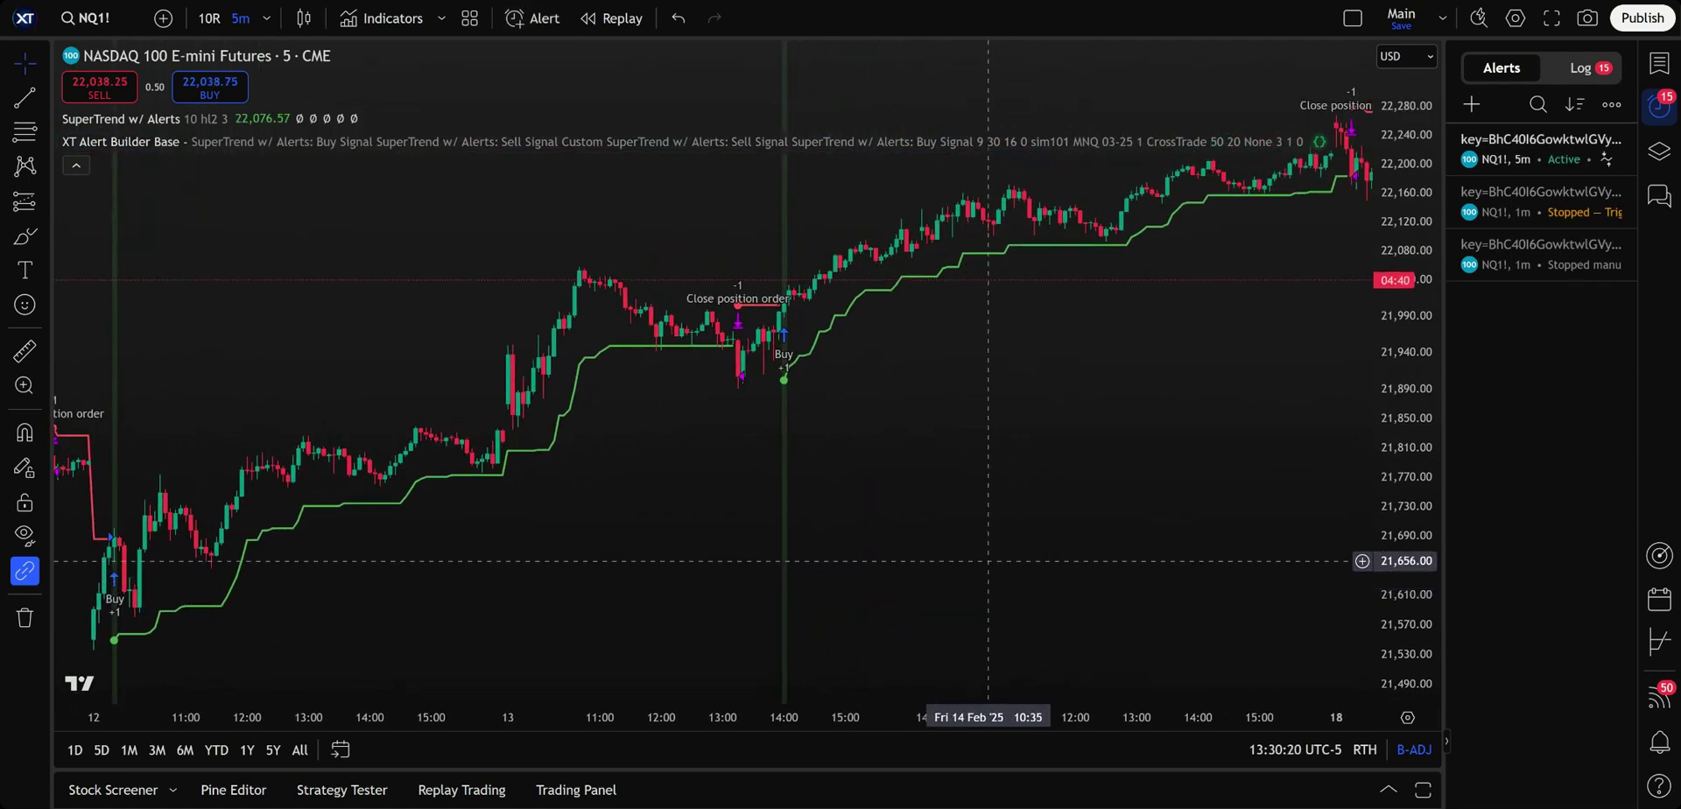